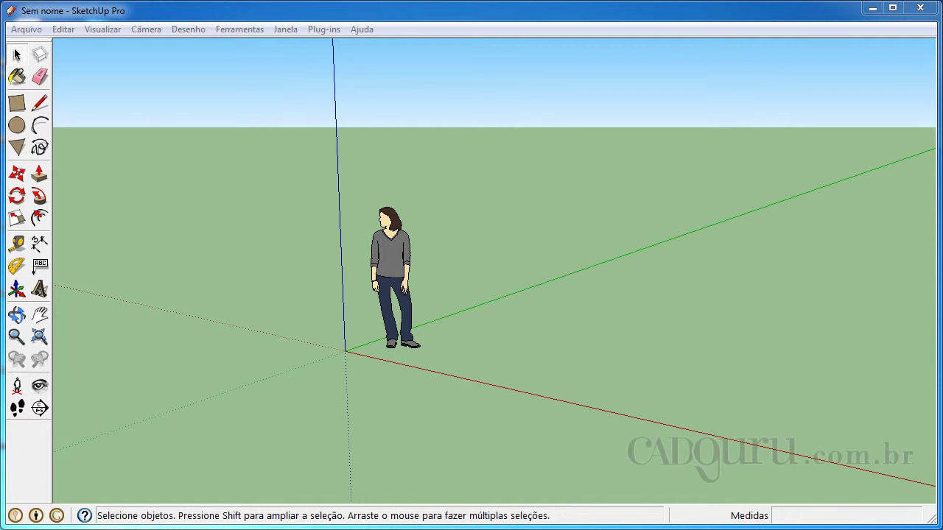
Place a guide parallel to the green axis about 1.07 m away, and a second parallel guide 0.5 m beyond it.
scroll(630, 416, "up", 2)
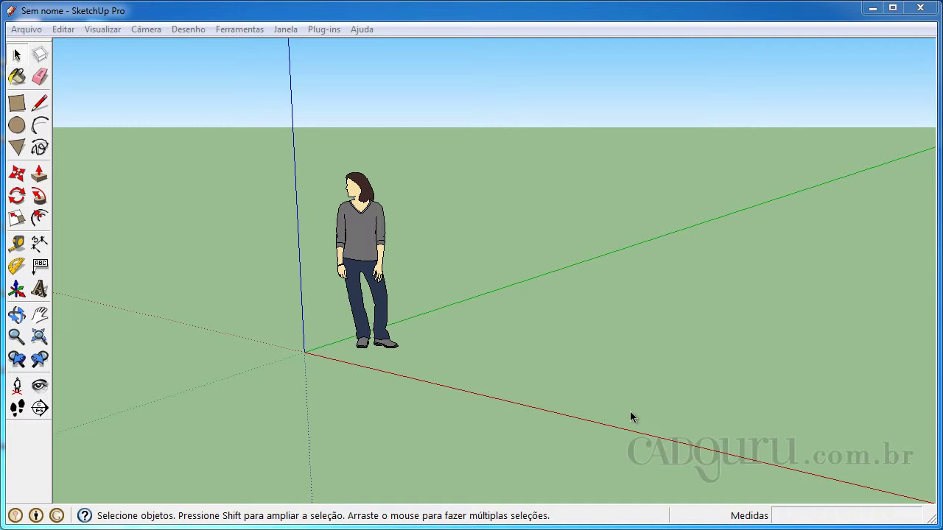
left_click(18, 245)
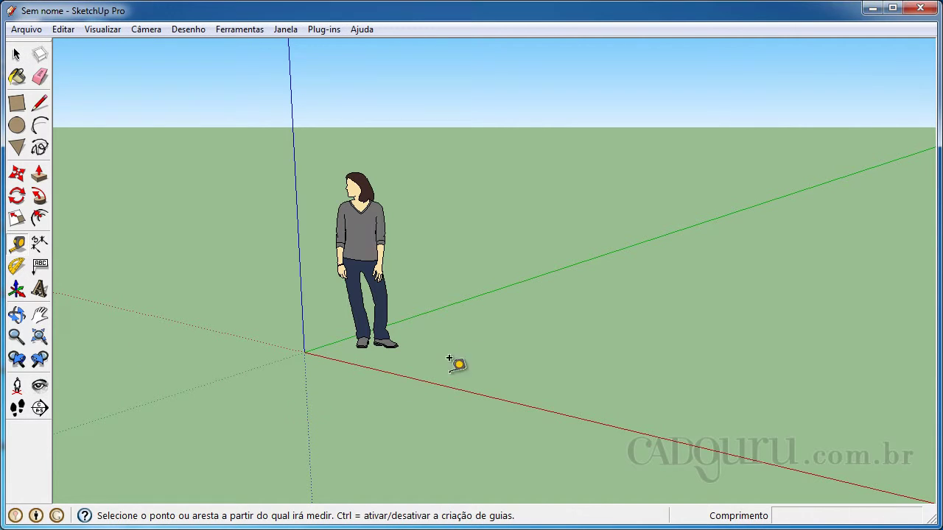
left_click(434, 301)
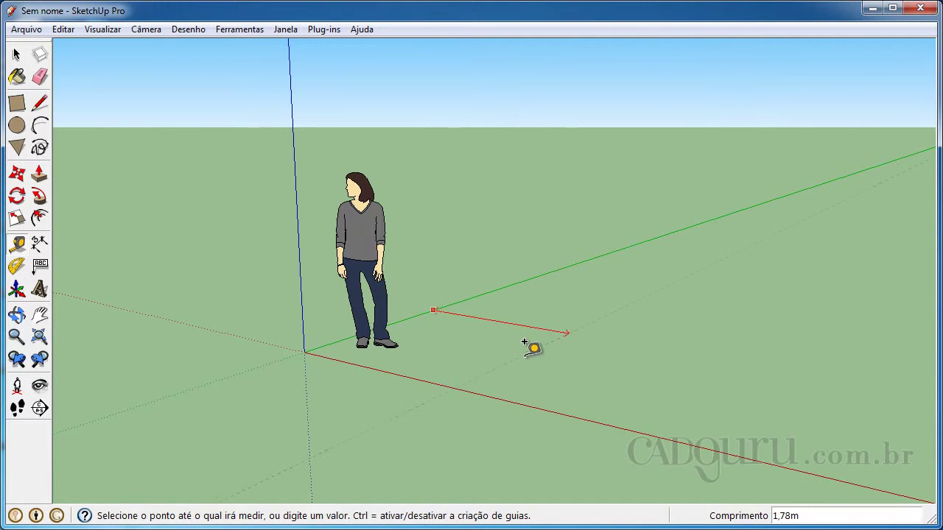
left_click(463, 333)
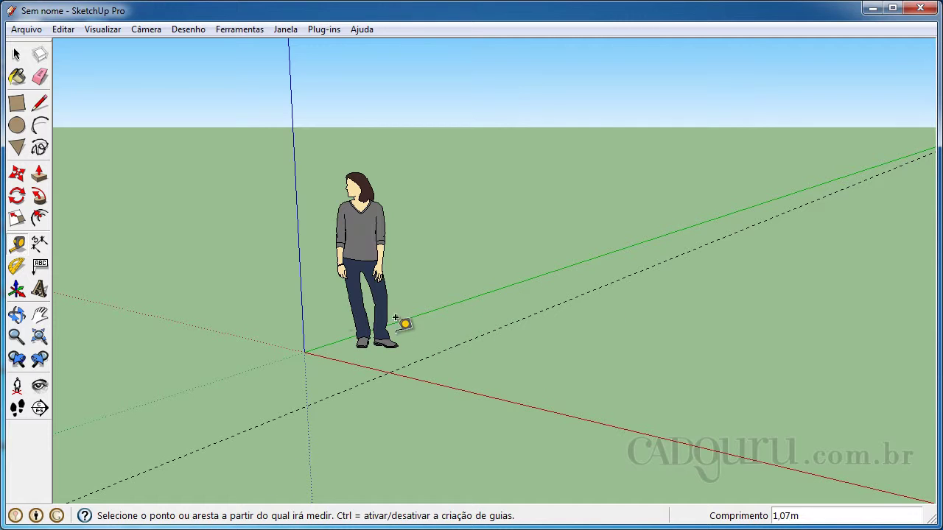
left_click(460, 344)
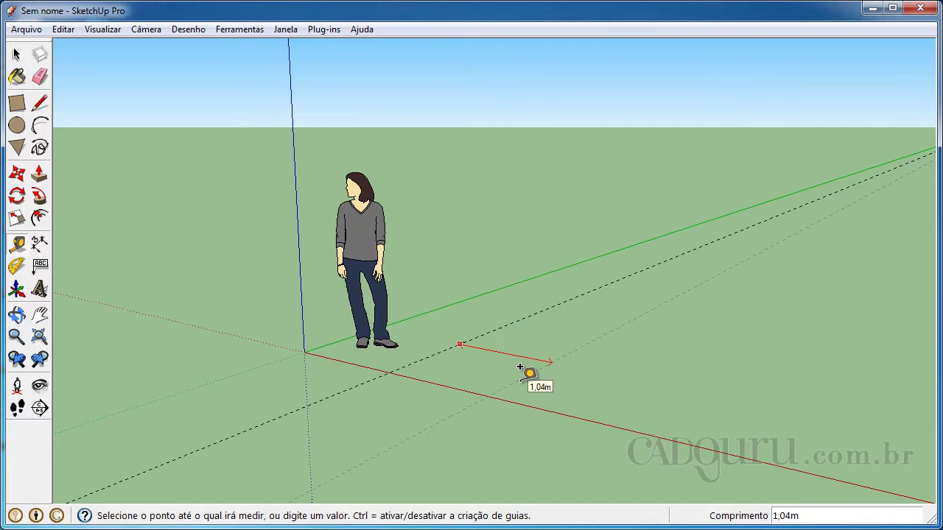
type(",5")
key("Return")
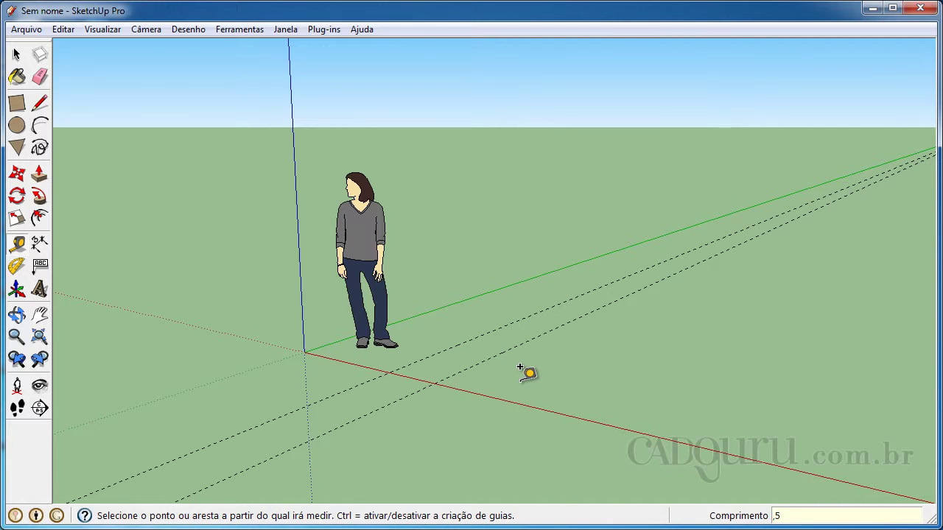
Create a guide along the red axis and a parallel guide offset 0.45 m from it in the green direction.
double_click(504, 389)
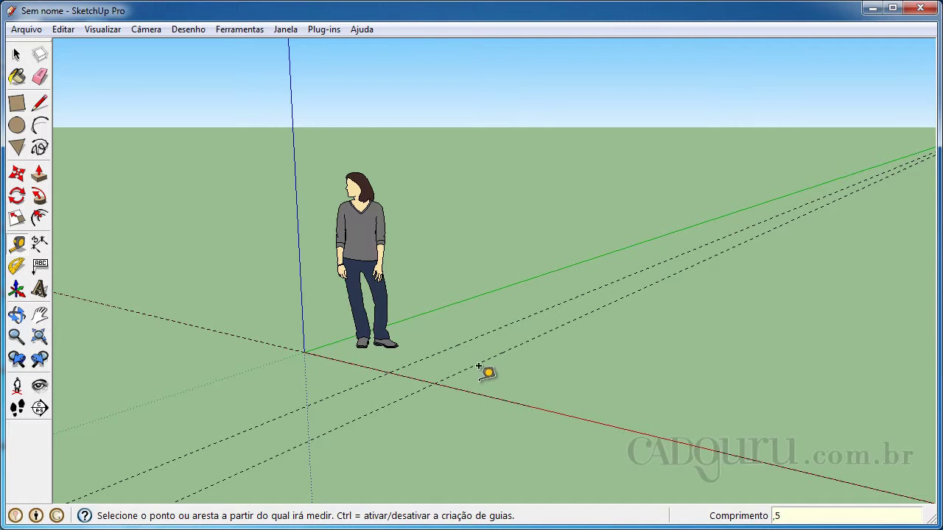
left_click(495, 398)
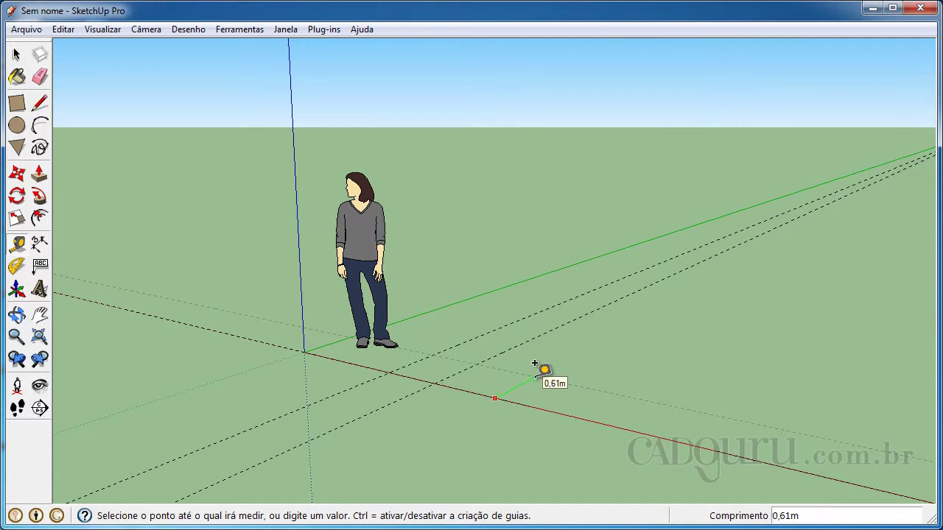
type(",45")
key("Return")
scroll(533, 365, "up", 1)
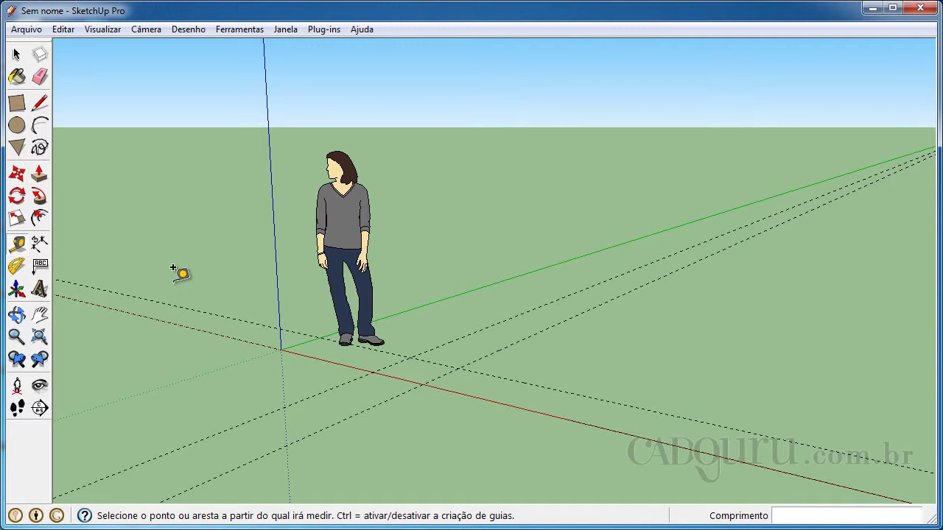
Select all four guides and move them 0.5 m up along the blue axis.
left_click(17, 173)
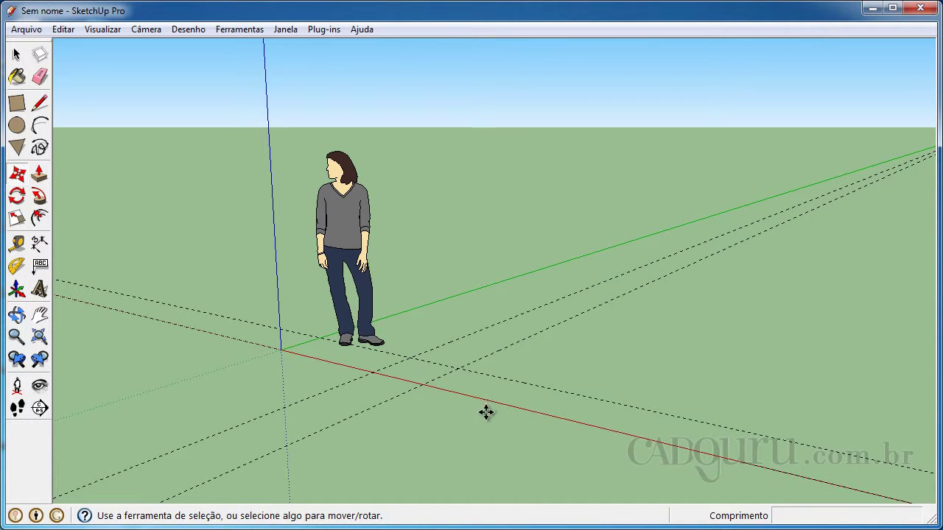
key("space")
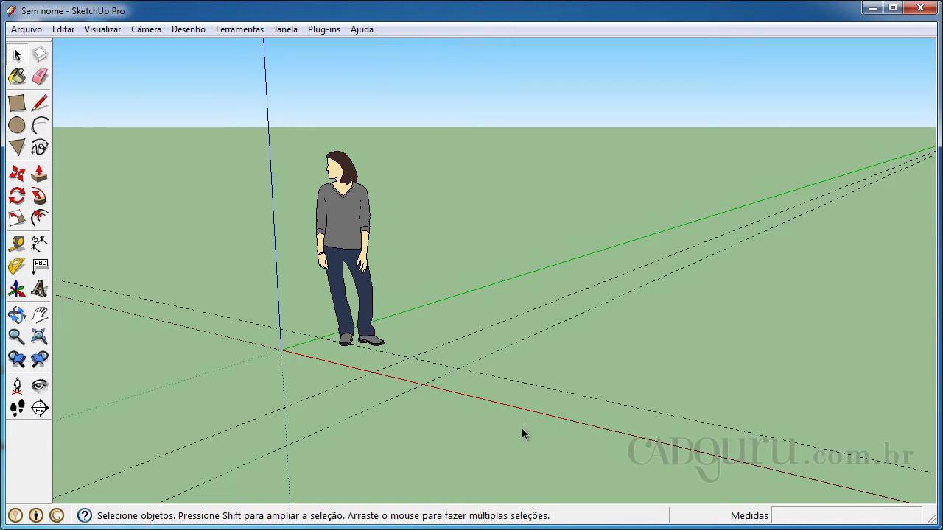
left_click_drag(520, 428, 375, 354)
left_click(511, 430)
left_click_drag(518, 431, 366, 361)
left_click(474, 332, "shift")
left_click(16, 173)
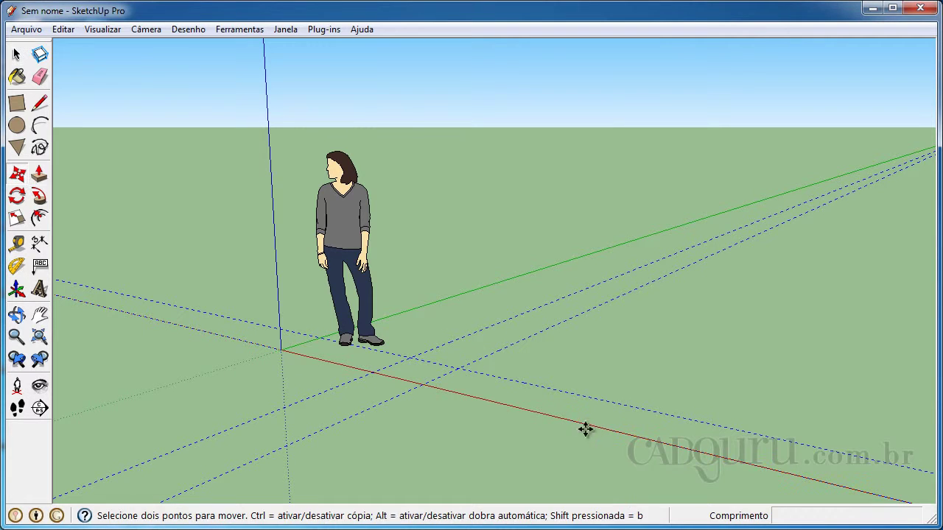
left_click(425, 381)
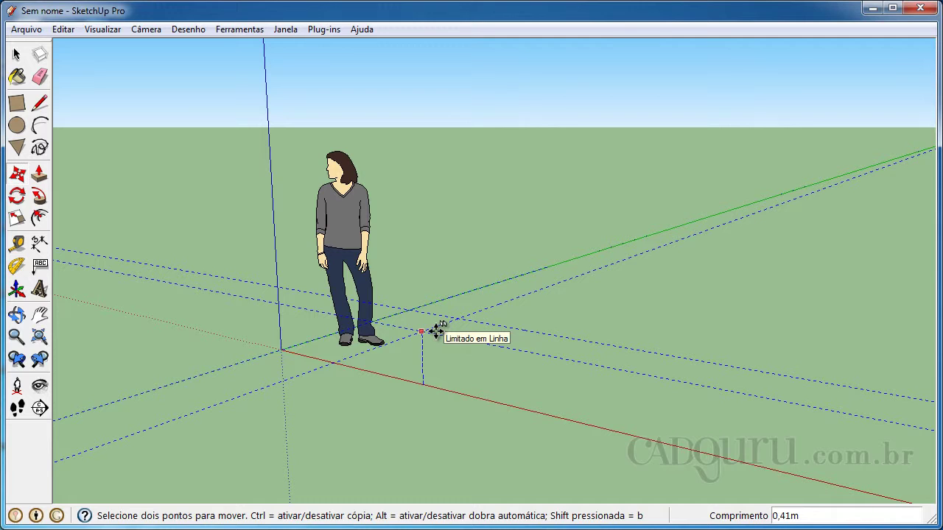
type("5")
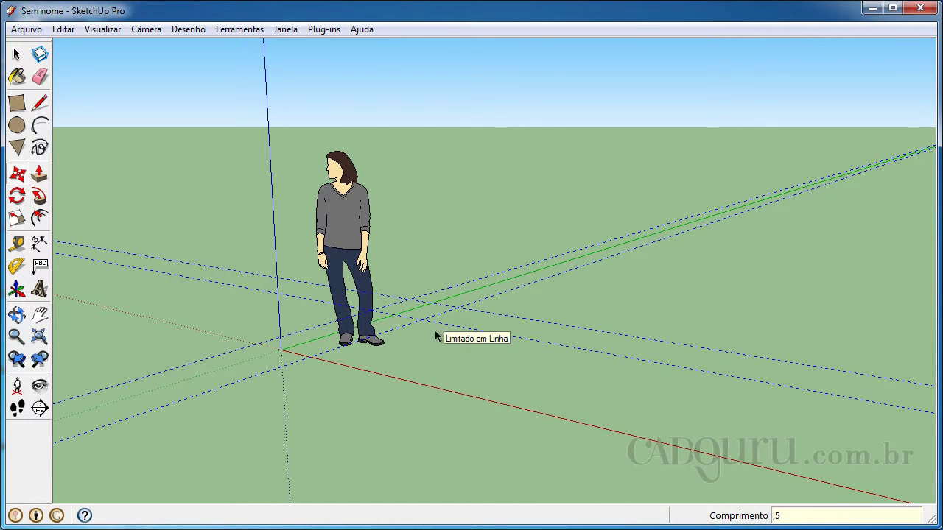
key("Return")
key("space")
left_click(498, 113)
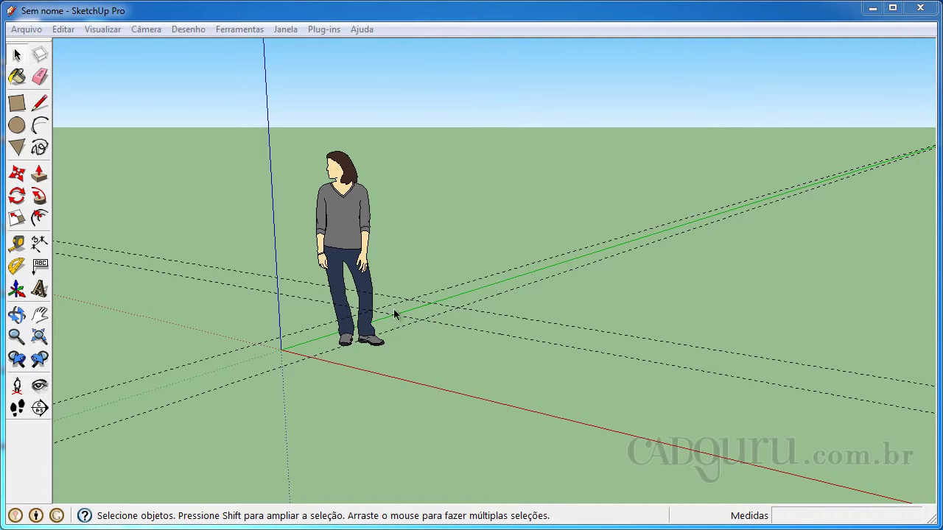
Draw a horizontal rectangle between opposite intersections of the raised guides.
left_click(16, 104)
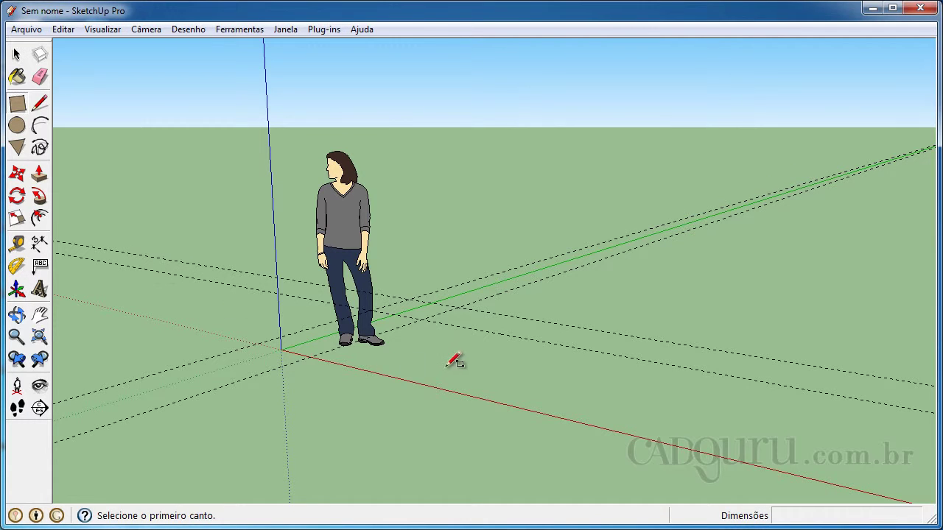
left_click(373, 311)
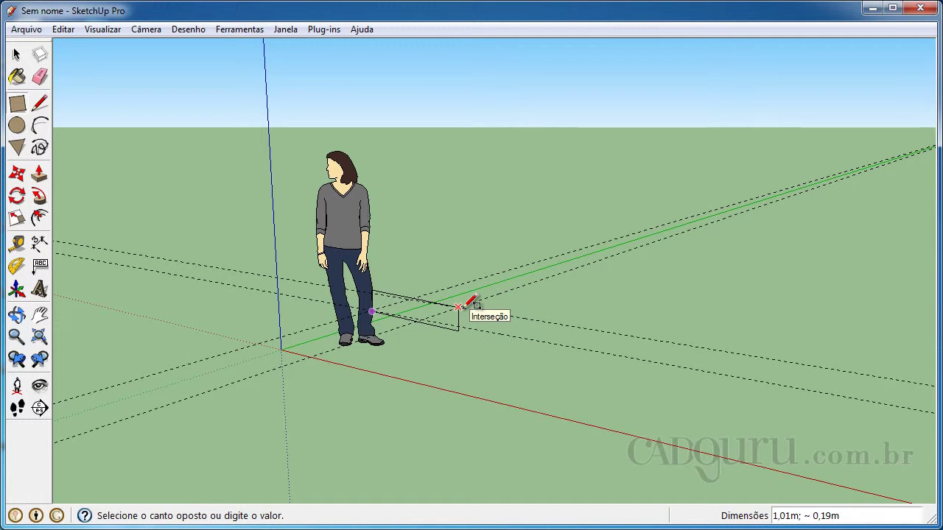
key("Escape")
middle_click_drag(331, 305, 414, 360)
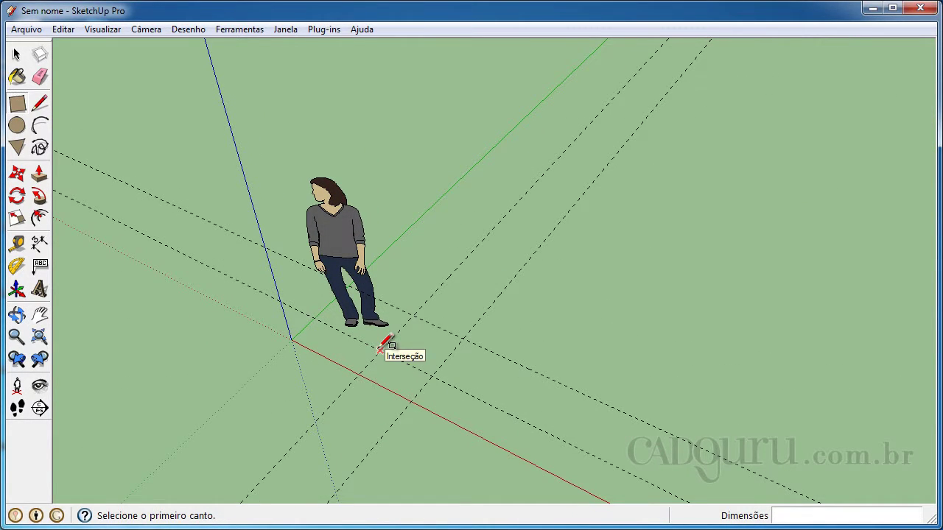
left_click(381, 350)
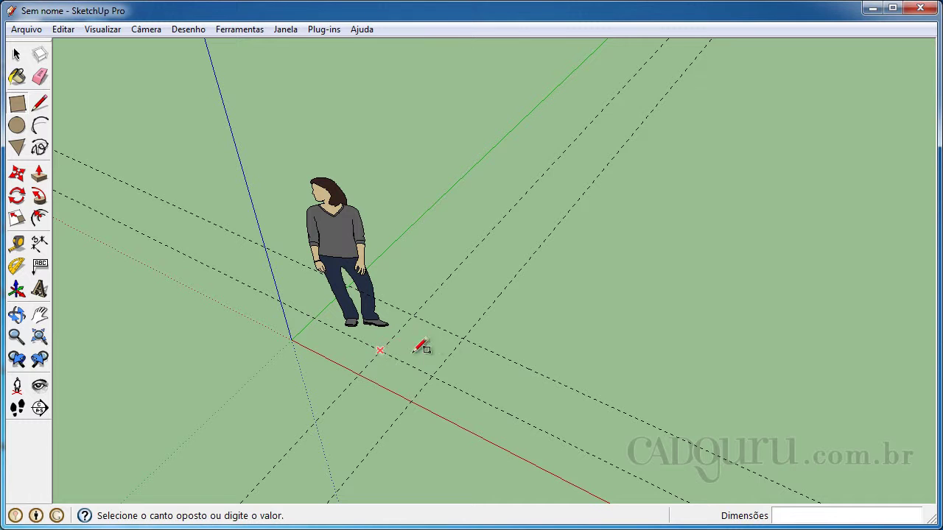
left_click(464, 337)
key("space")
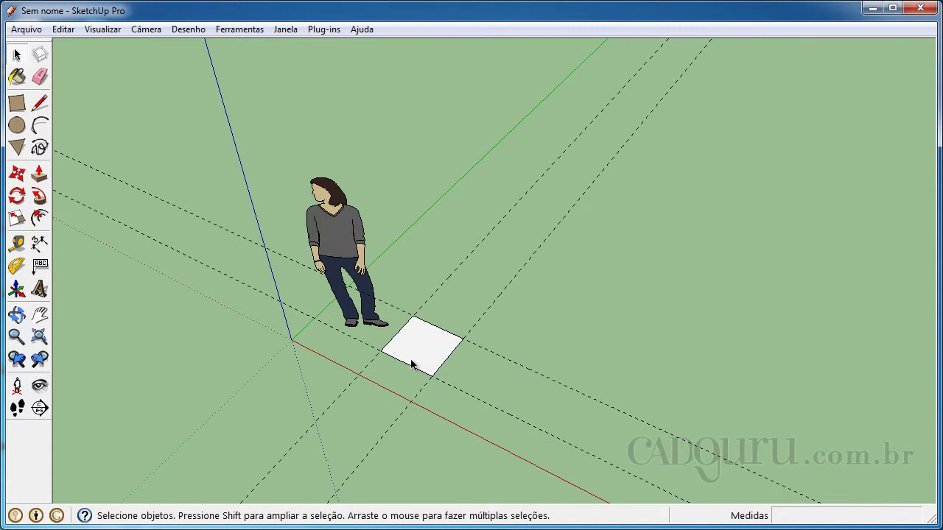
Push/Pull the rectangle 0.03 m downward into a thin slab.
scroll(434, 376, "up", 2)
scroll(439, 377, "up", 2)
middle_click_drag(446, 381, 300, 234)
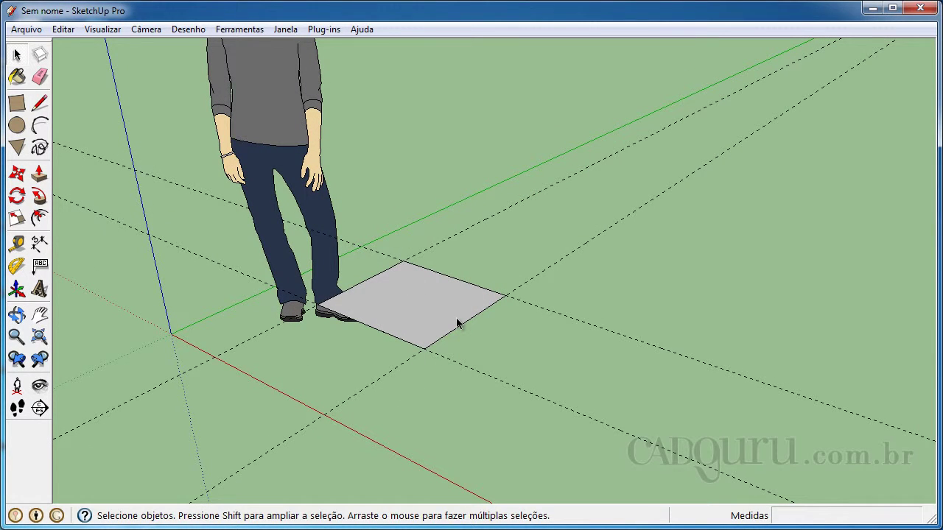
scroll(457, 324, "up", 1)
middle_click_drag(457, 324, 463, 269)
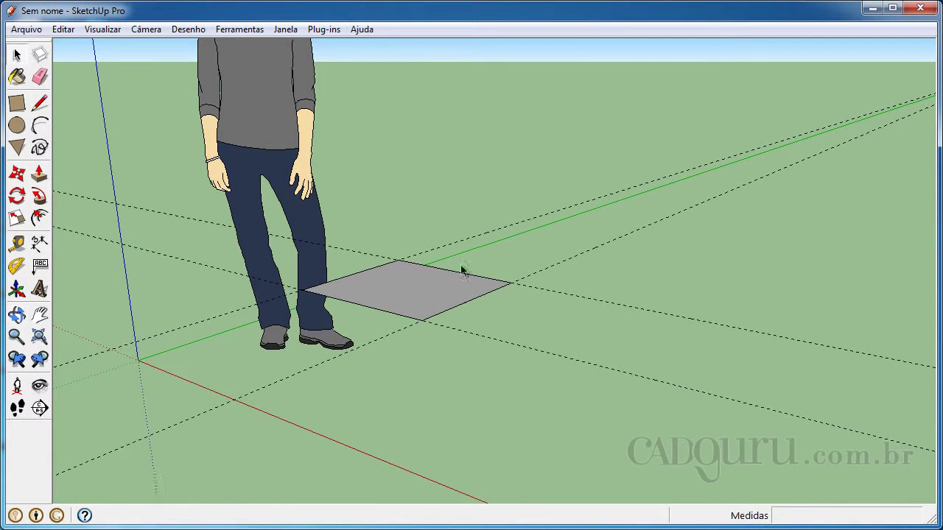
key("p")
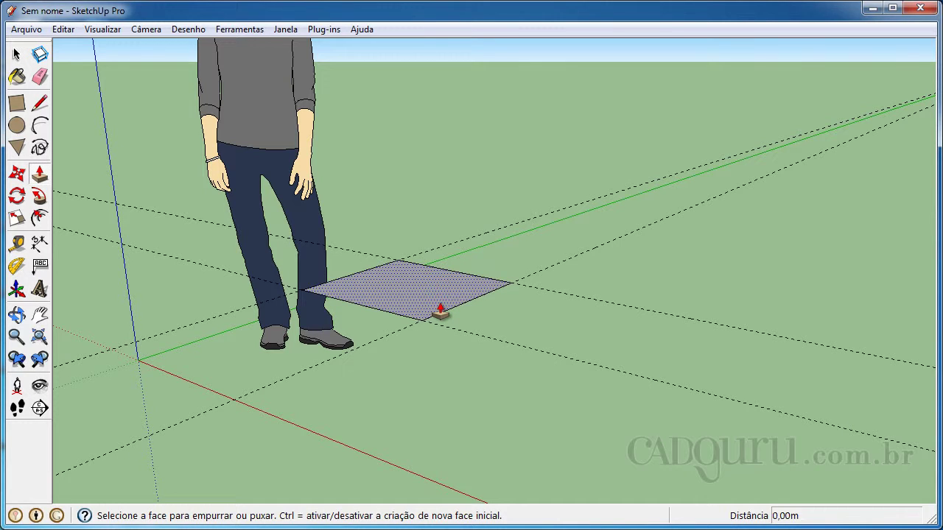
left_click_drag(441, 311, 443, 324)
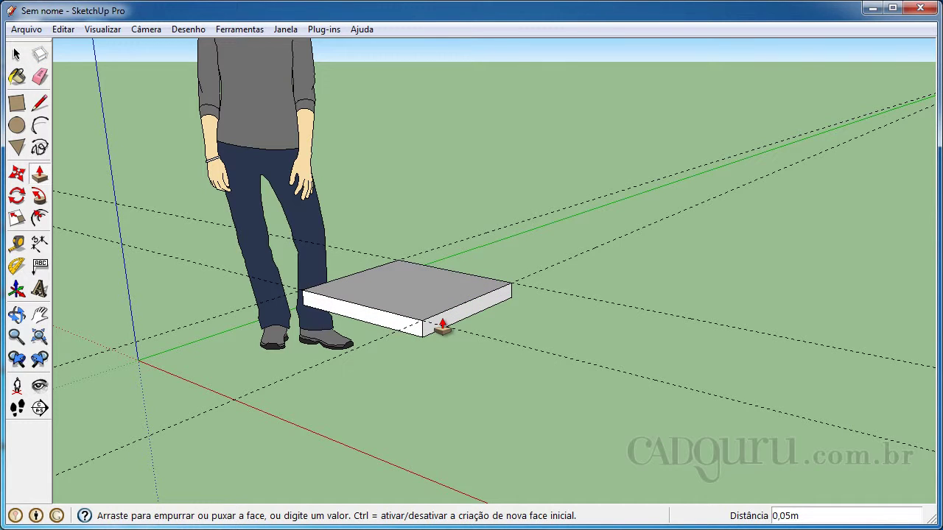
type("0,03")
key("Return")
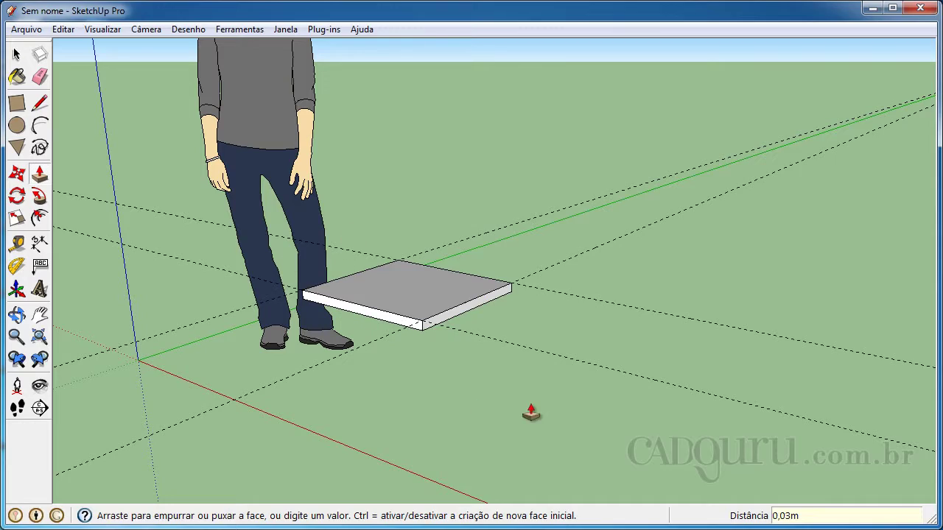
mouse_move(505, 399)
middle_mouse_down()
mouse_move(390, 391)
mouse_move(455, 425)
mouse_move(609, 371)
mouse_move(547, 385)
mouse_move(518, 412)
middle_mouse_up()
key("space")
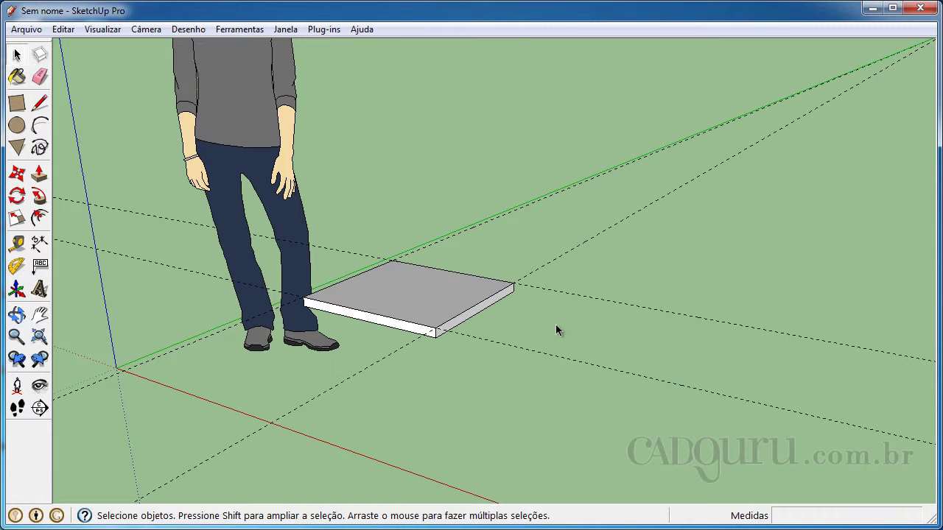
Select all the connected geometry of the slab and make it a group.
left_click(392, 287)
triple_click(385, 279)
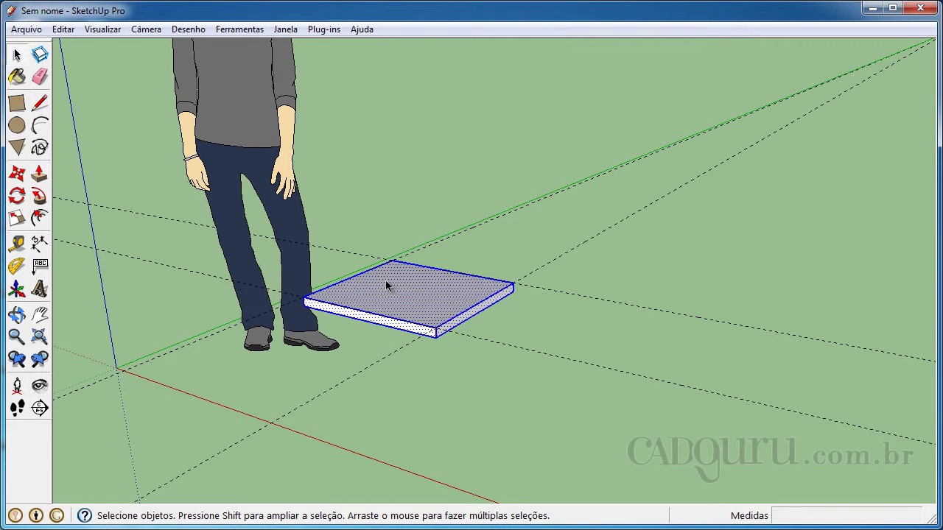
right_click(457, 313)
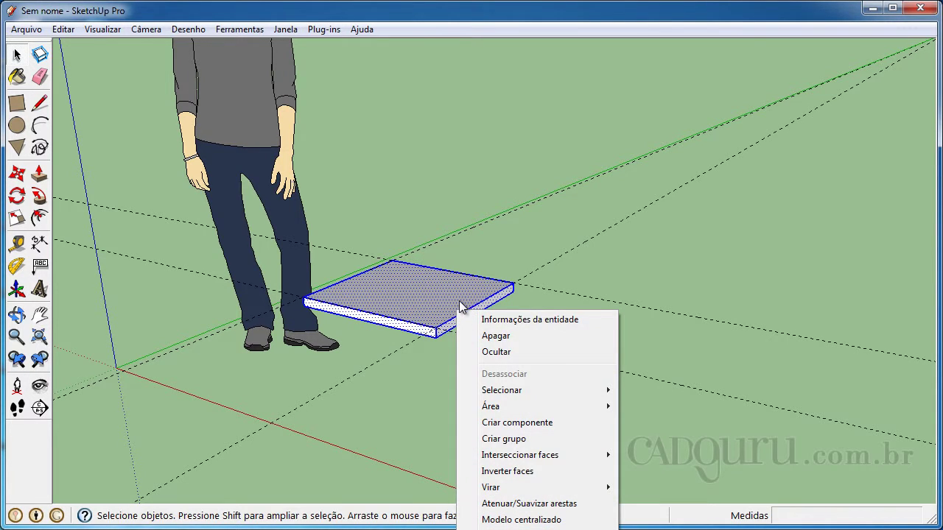
left_click(539, 441)
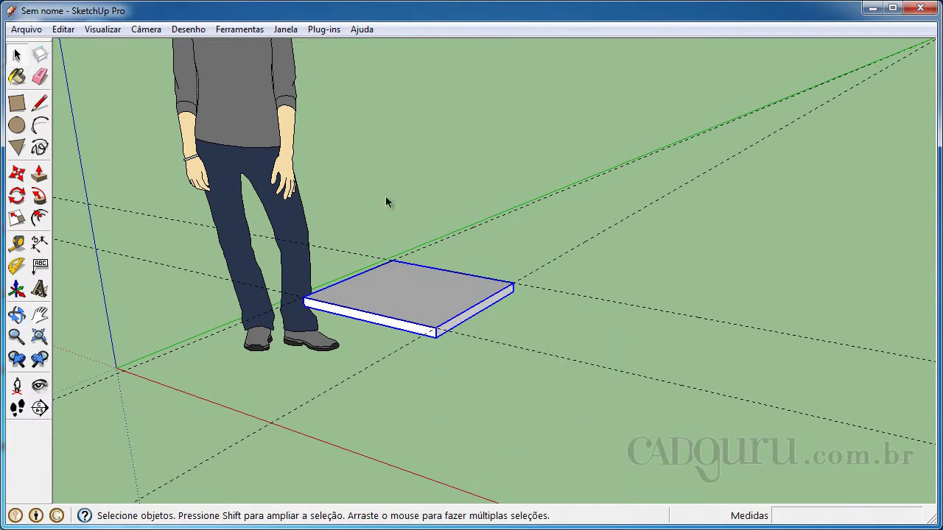
Place a guide on the slab's underside, 0.02 m inward from the green-direction edge farthest from the standing figure.
middle_click_drag(432, 312, 381, 366)
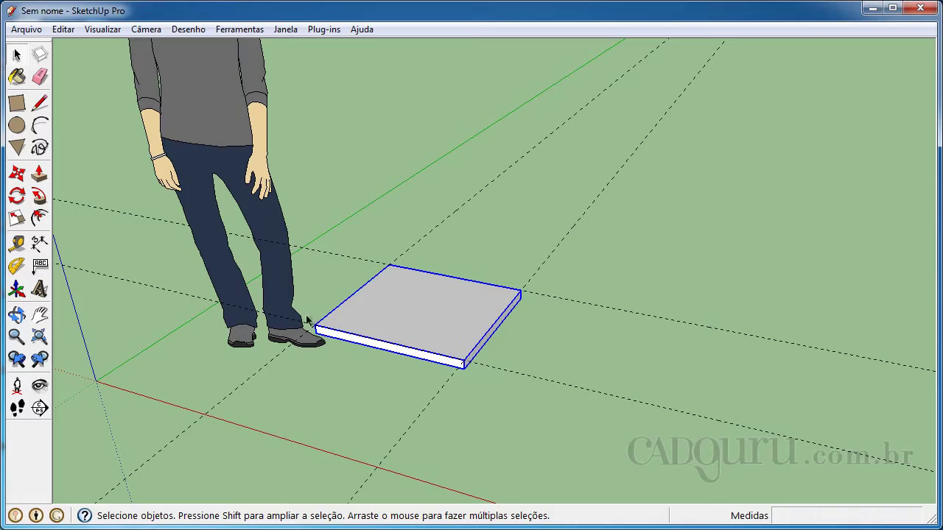
middle_click_drag(453, 377, 481, 149)
scroll(490, 291, "up", 5)
middle_click_drag(491, 290, 518, 246)
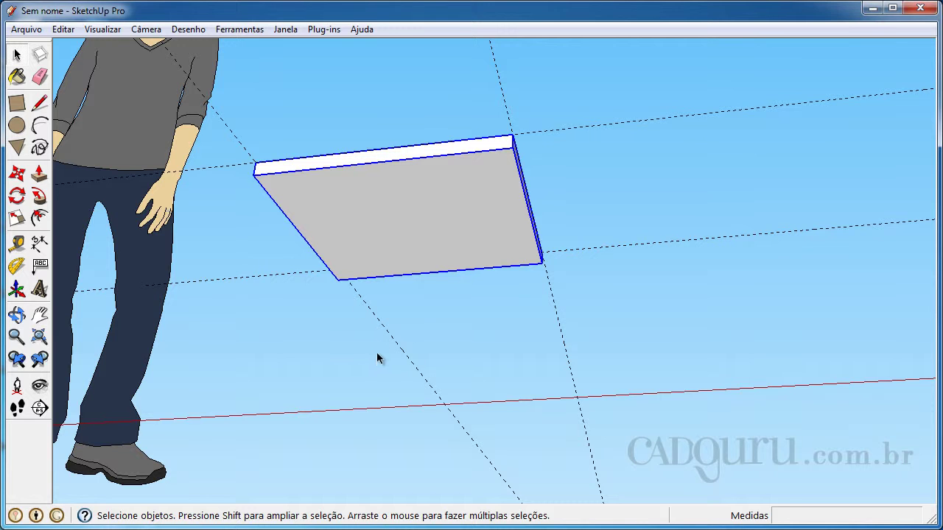
middle_click_drag(426, 221, 384, 342)
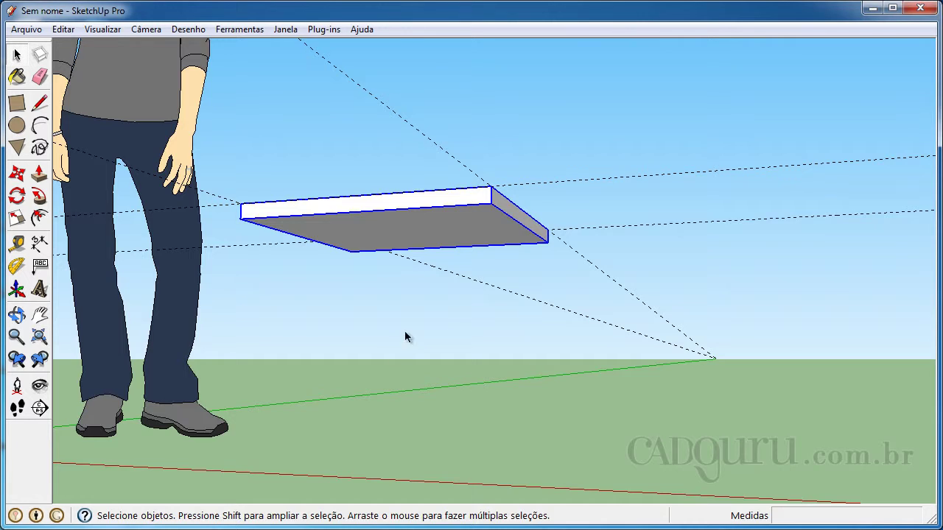
scroll(465, 222, "up", 5)
key("t")
left_click(550, 150)
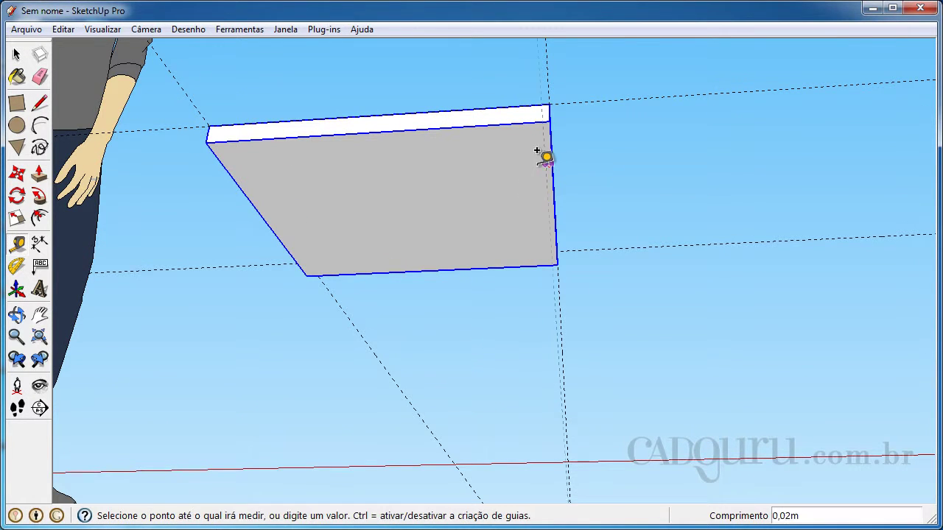
type(",02")
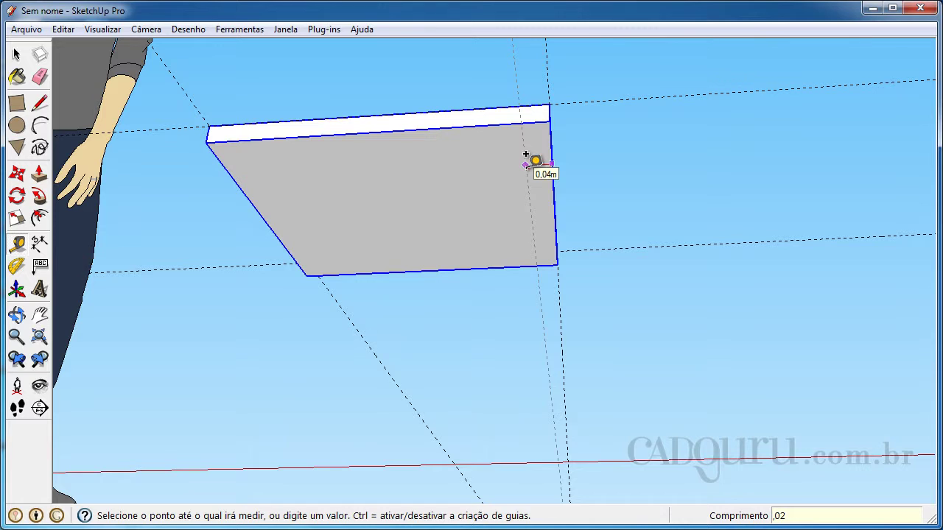
key("Return")
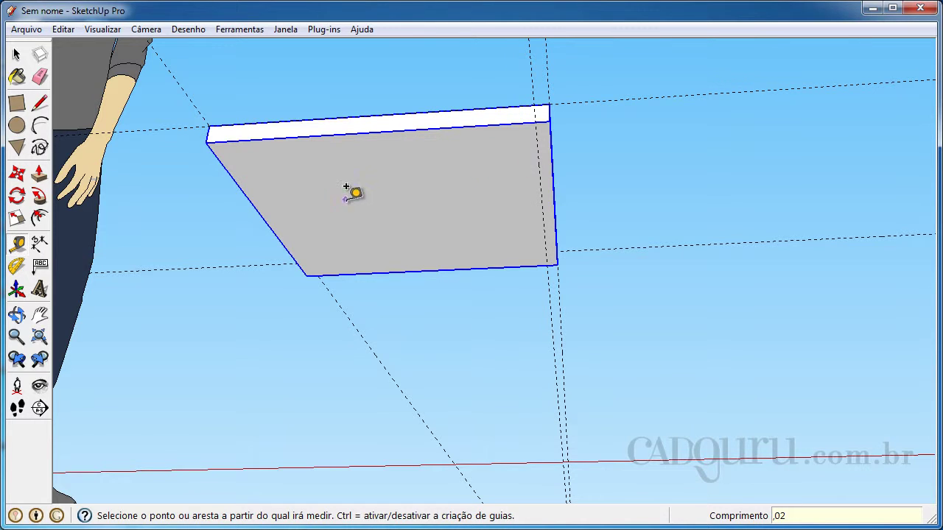
Place guides on the slab's underside, 0.02 m inward from the edge nearest the standing figure and 0.02 m inward from the front edge.
left_click(248, 195)
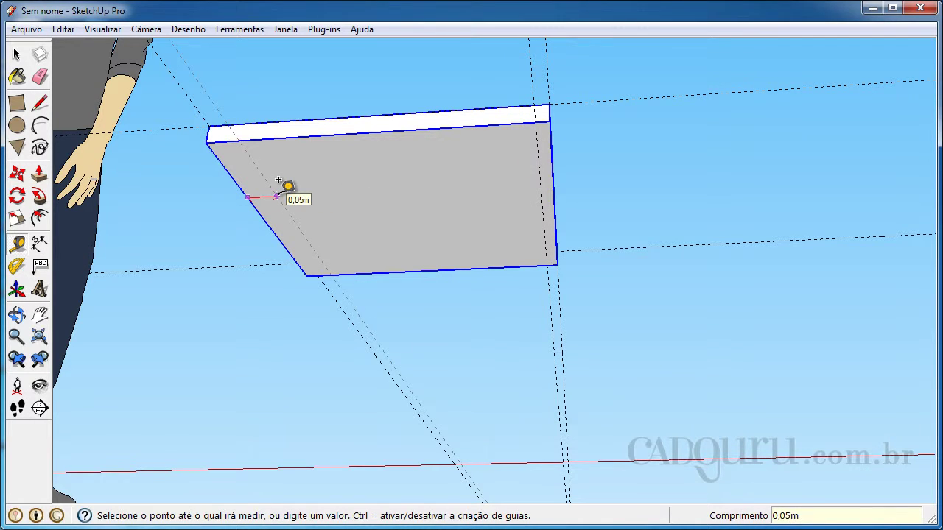
type(",02")
key("Return")
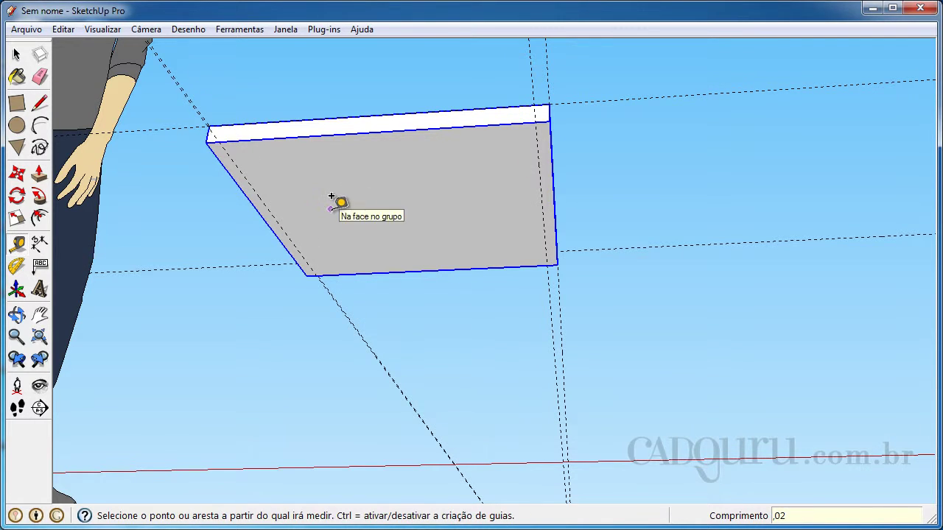
left_click(340, 119)
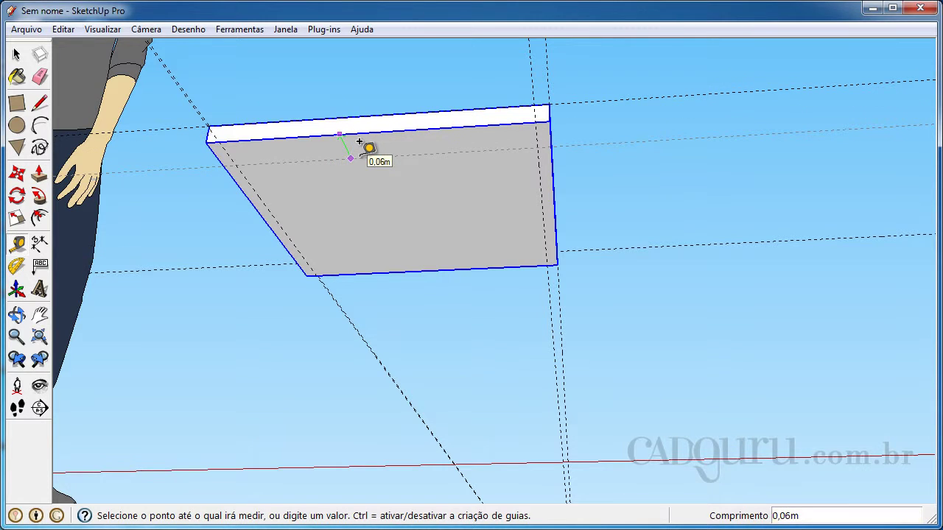
type(",02")
key("Return")
key("space")
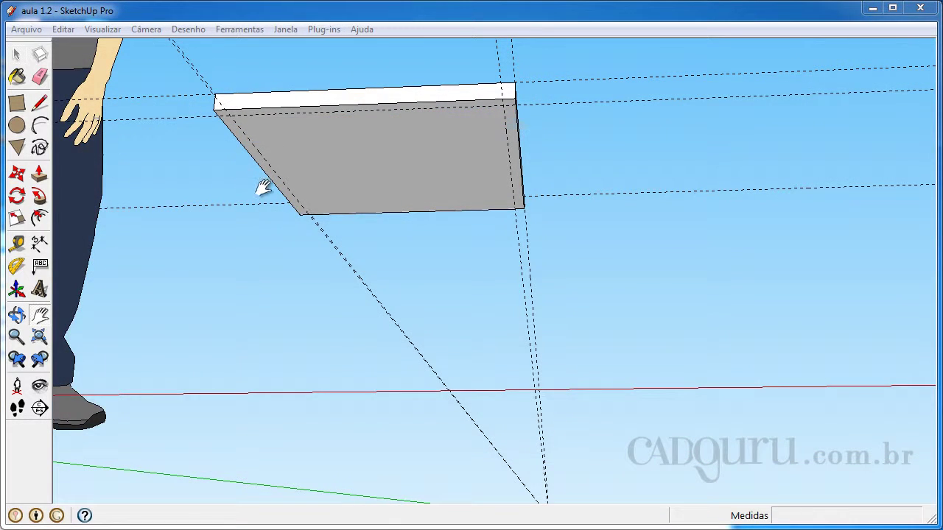
Add a parallel guide 0.018 m inward from the underside guide nearest the standing figure.
middle_click_drag(263, 187, 295, 146)
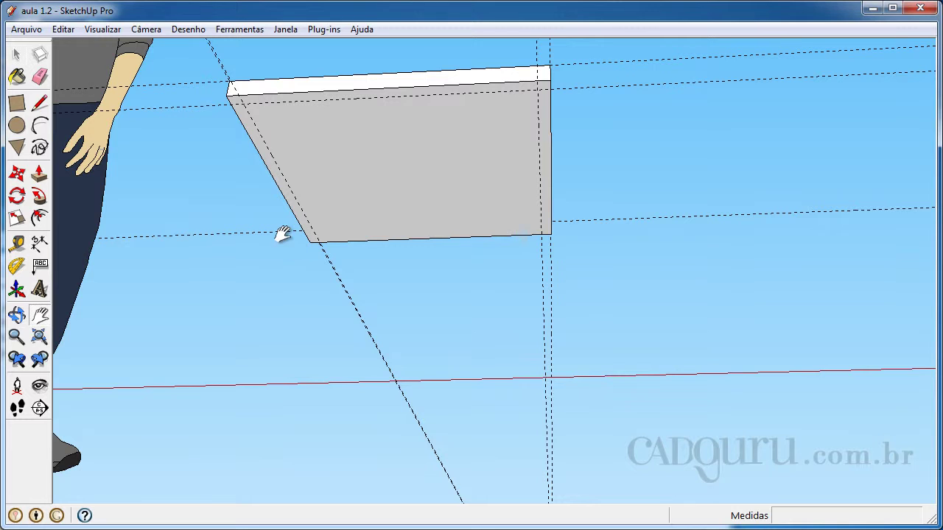
left_click(16, 247)
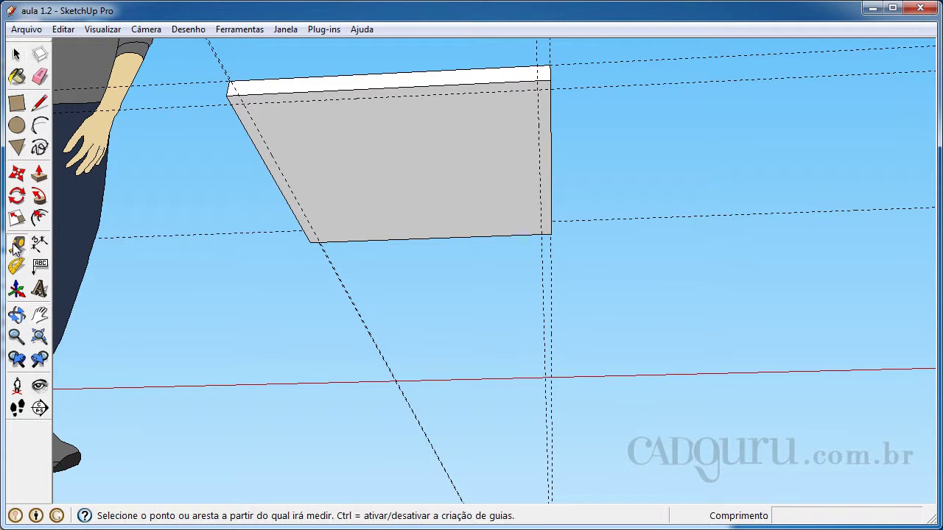
left_click(282, 174)
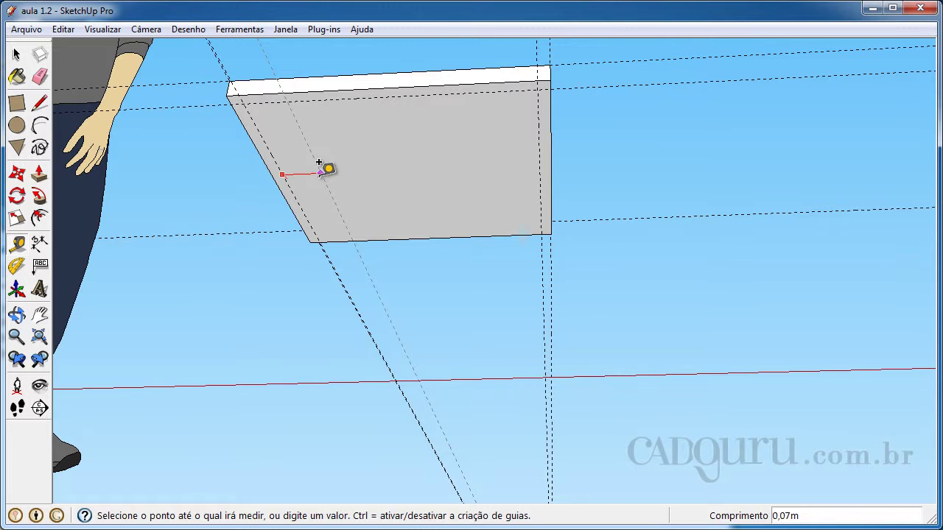
type(",018")
key("Return")
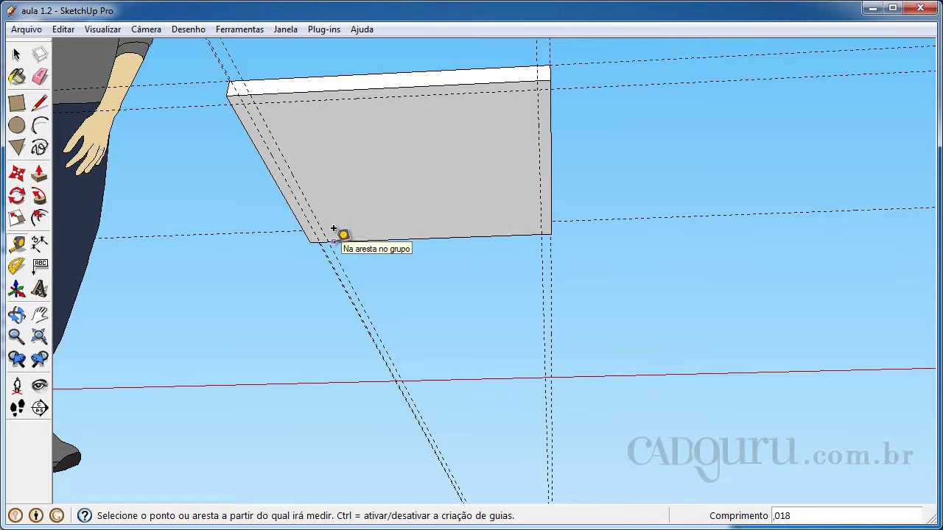
Draw a narrow rectangle on the slab's underside between the two closely spaced guides, from the rear edge to the front guide.
left_click(16, 105)
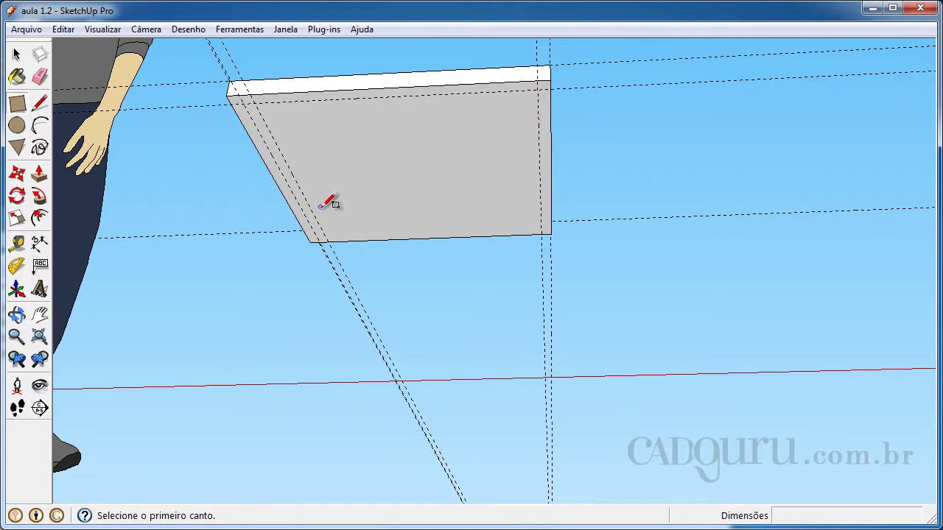
left_click(337, 240)
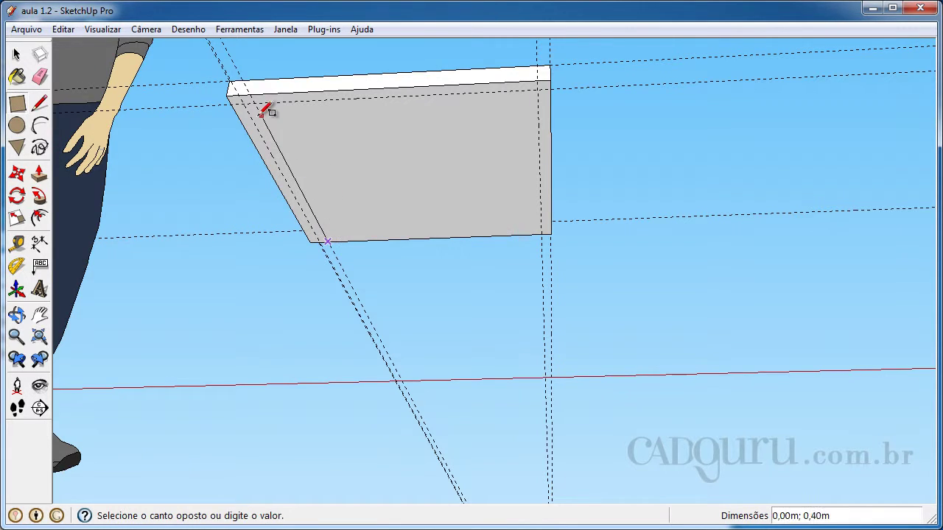
left_click(246, 99)
key("space")
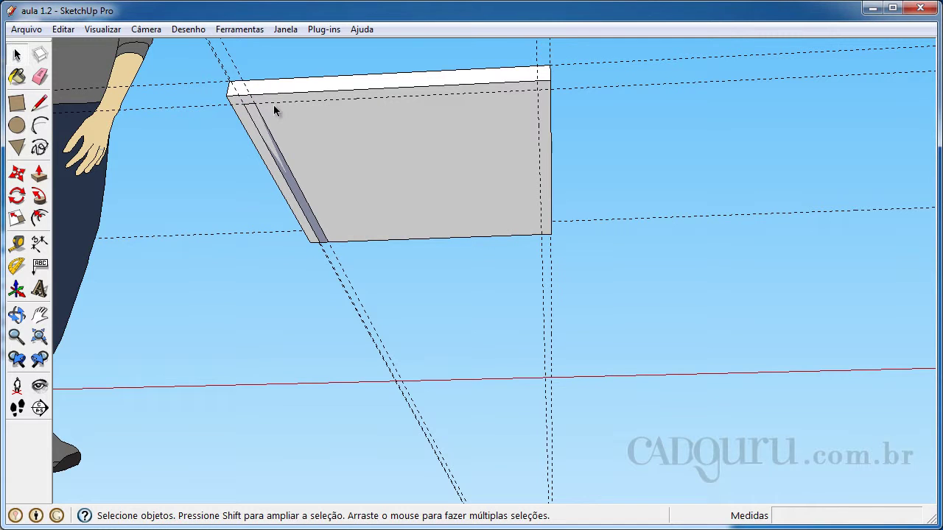
Push/Pull the narrow rectangle 0.40 m downward into a side panel.
left_click(39, 177)
left_click(308, 227)
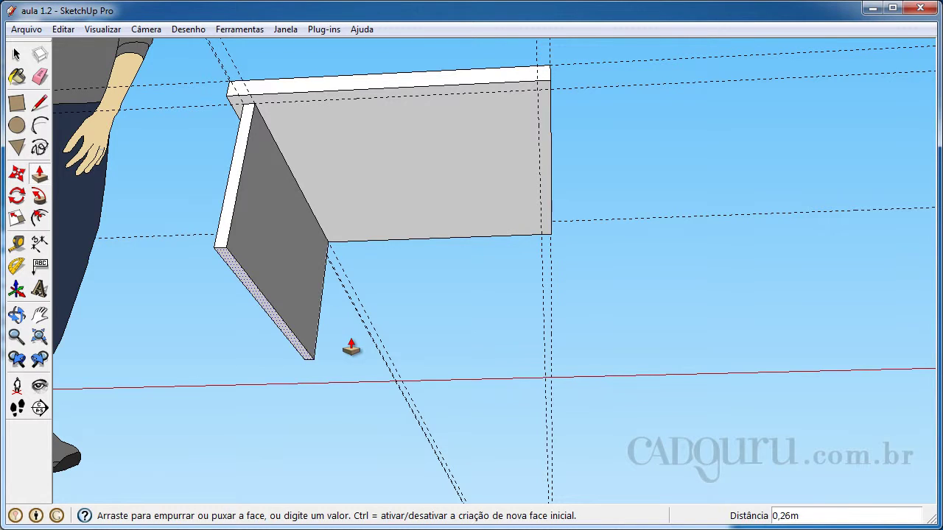
type(",40")
key("Return")
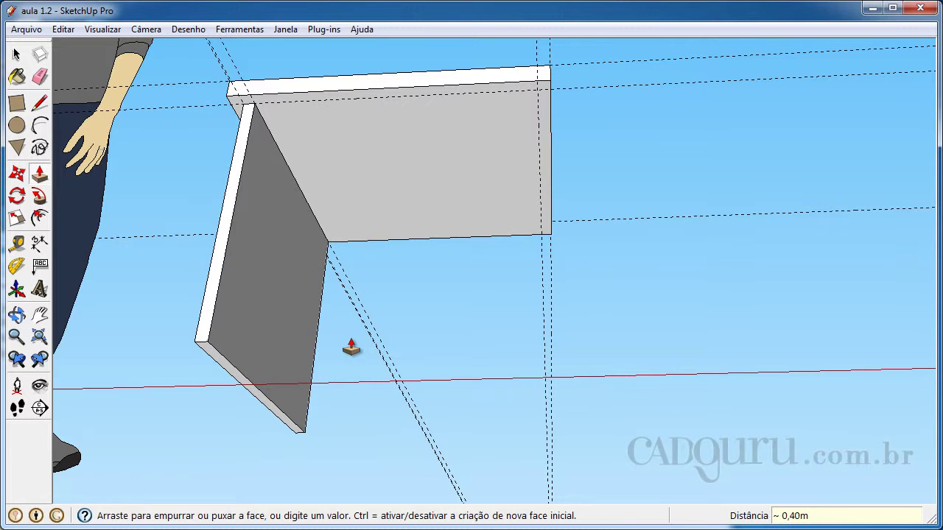
key("space")
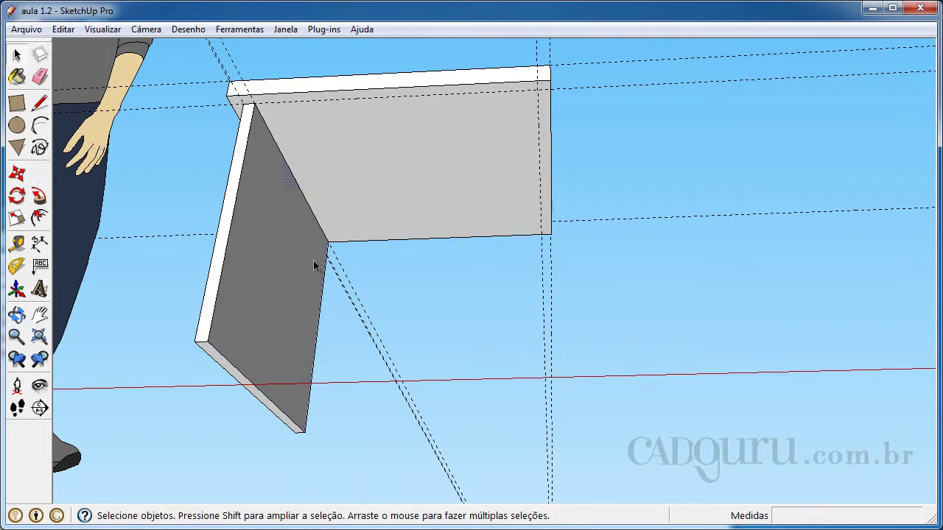
Select all the connected geometry of the side panel and make it a group.
middle_click_drag(233, 232, 236, 295)
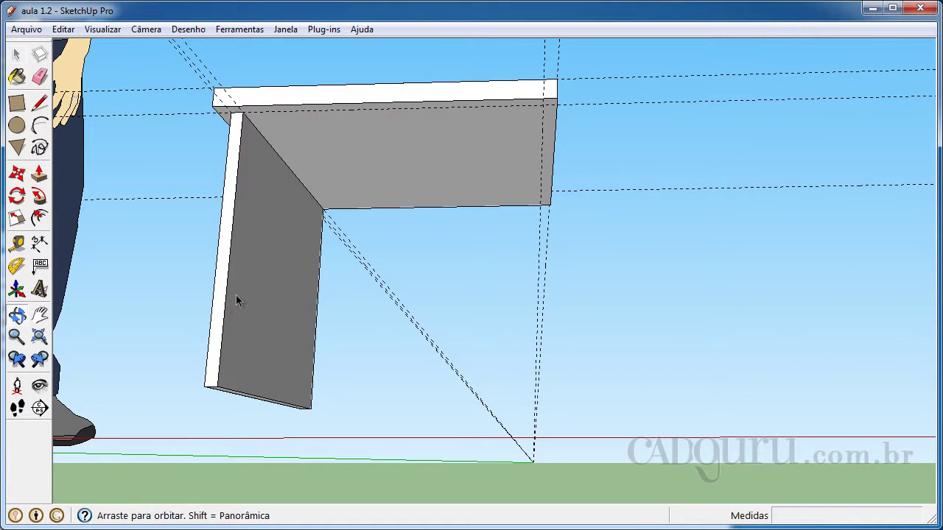
left_click(275, 299)
triple_click(278, 333)
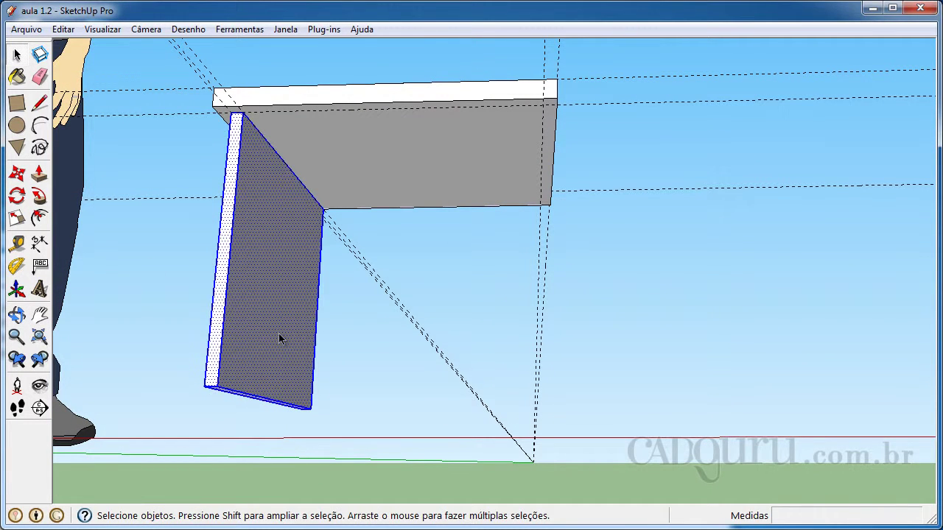
right_click(279, 335)
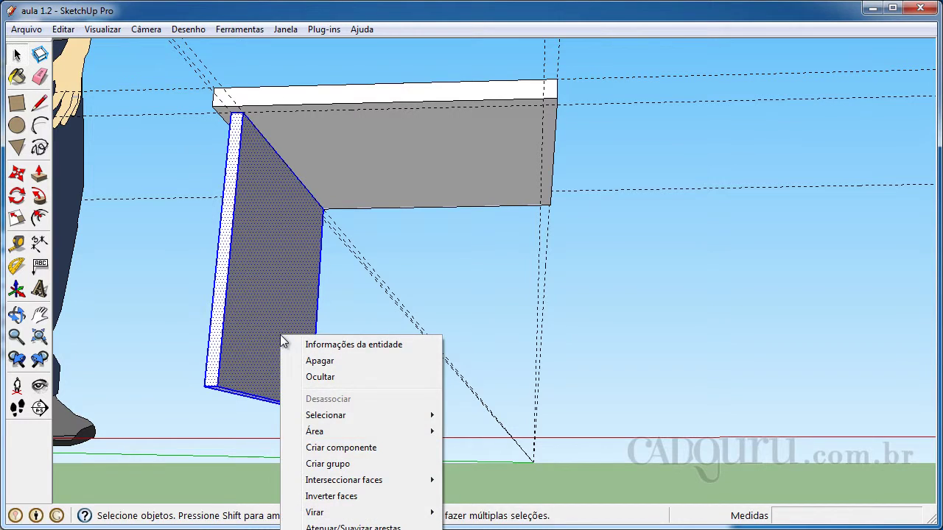
left_click(370, 464)
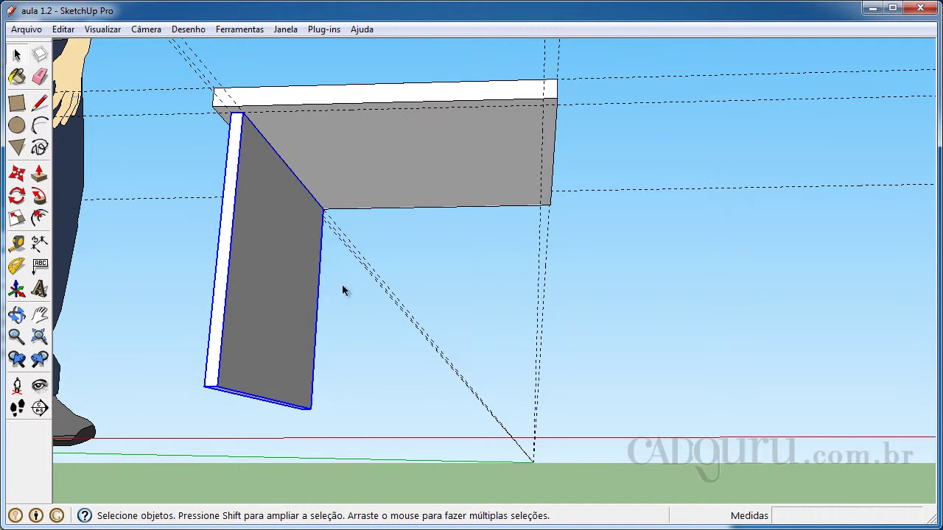
left_click(503, 90)
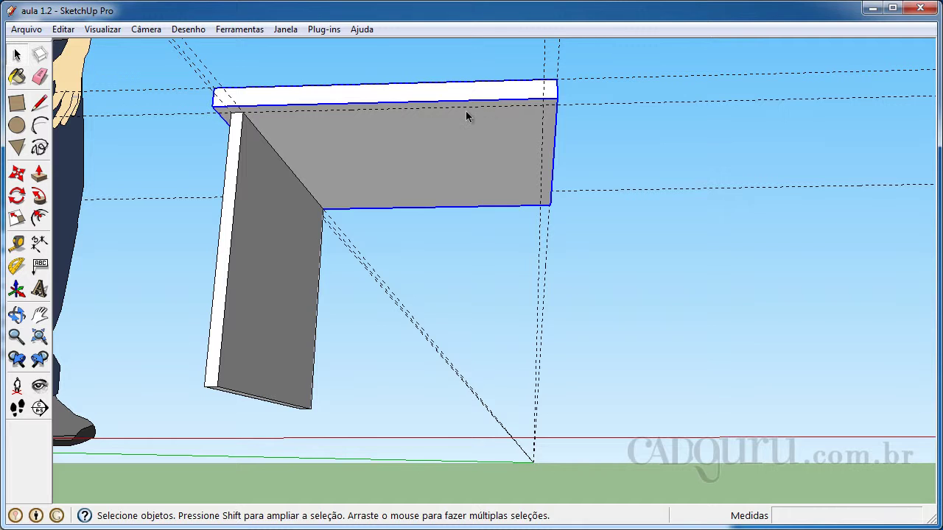
scroll(355, 125, "up", 2)
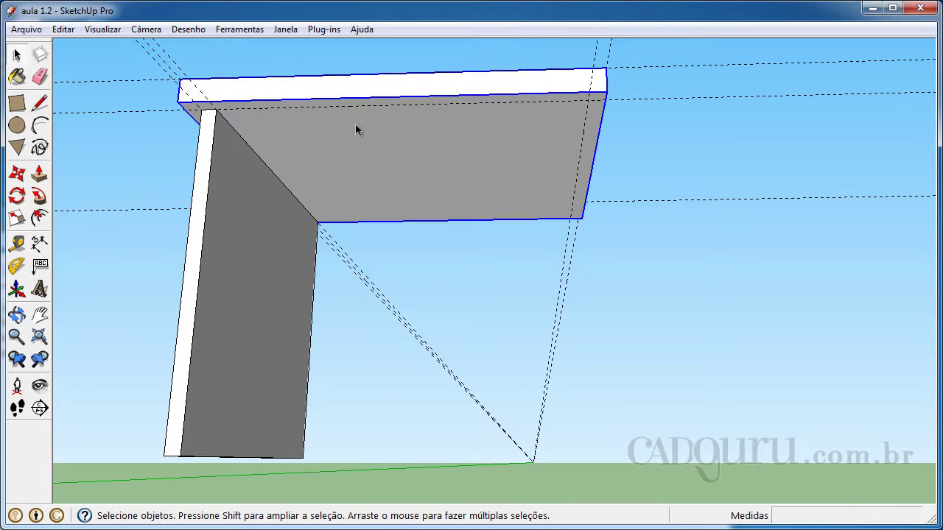
scroll(364, 133, "down", 2)
middle_click_drag(358, 148, 361, 111)
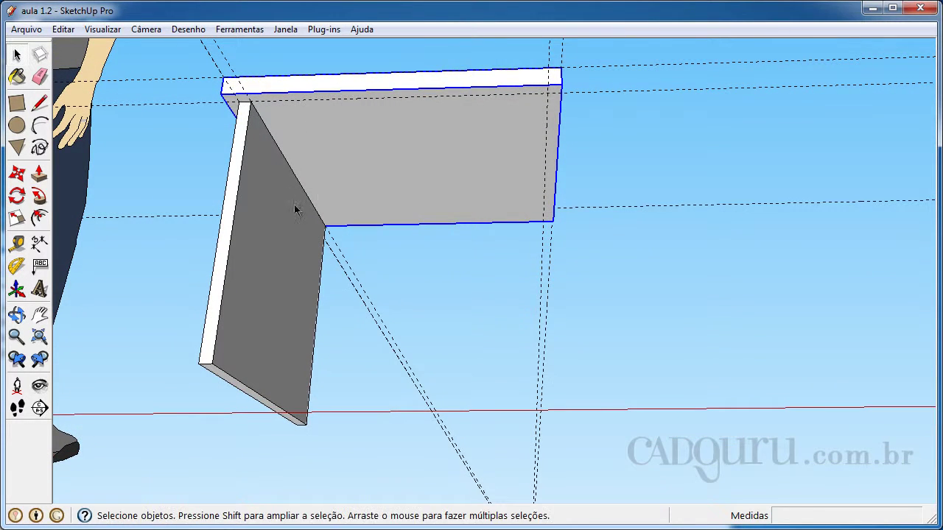
left_click(275, 193)
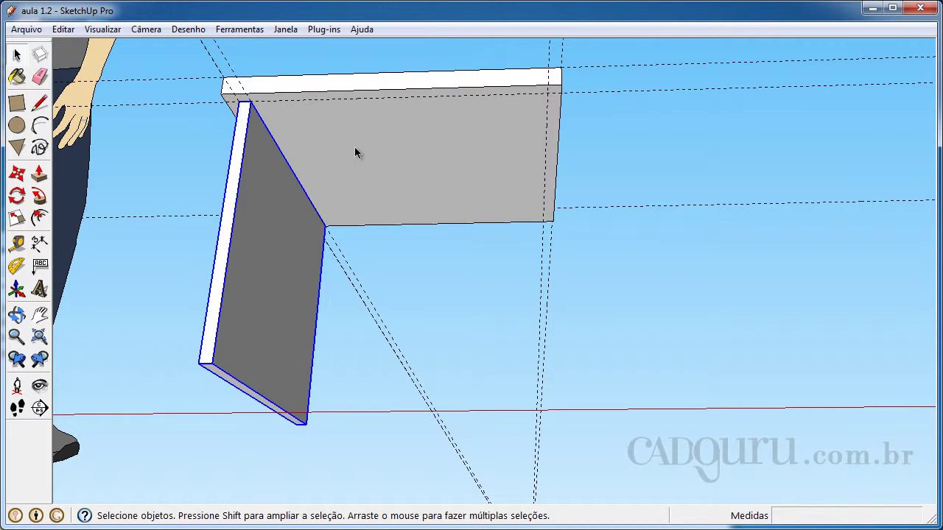
left_click(354, 151)
Copy the side panel to the slab's opposite side, moving its front inner top corner to the intersection of the guides there.
left_click(273, 207)
left_click(12, 184)
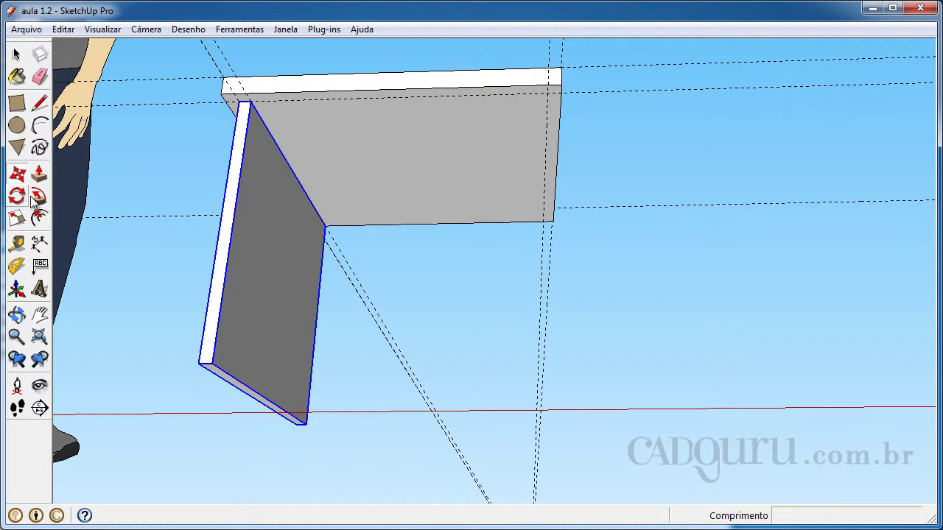
left_click(251, 108)
key("ctrl")
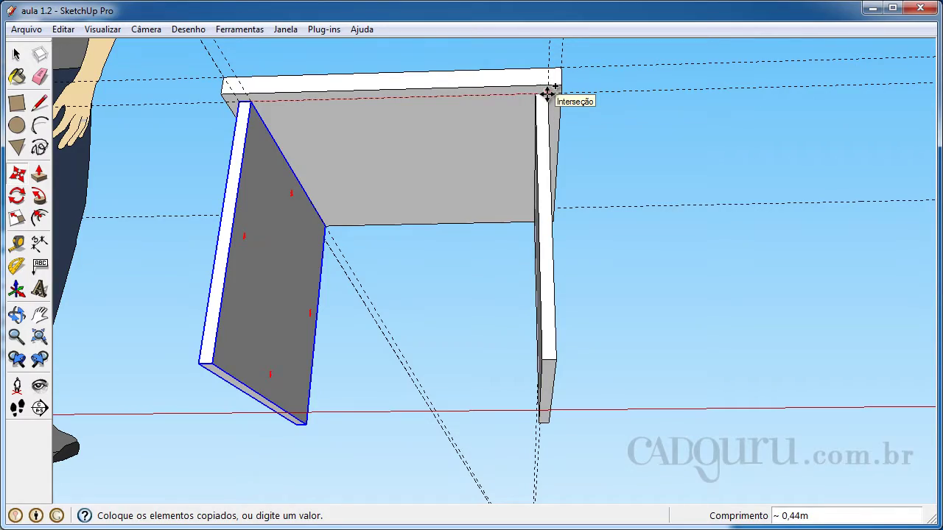
left_click(546, 94)
scroll(482, 120, "down", 2)
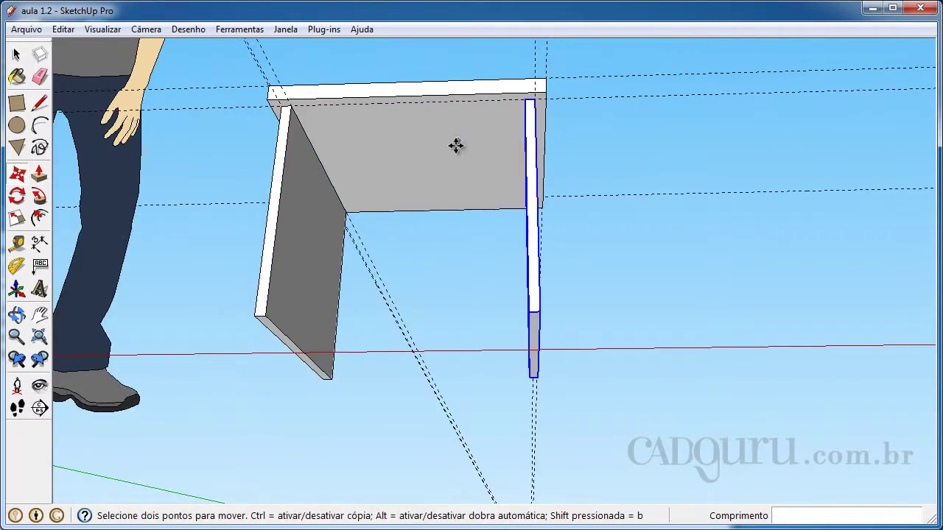
Draw a rectangle across the lower ends of both side panels, between their opposite outer corners.
middle_click_drag(455, 145, 520, 314)
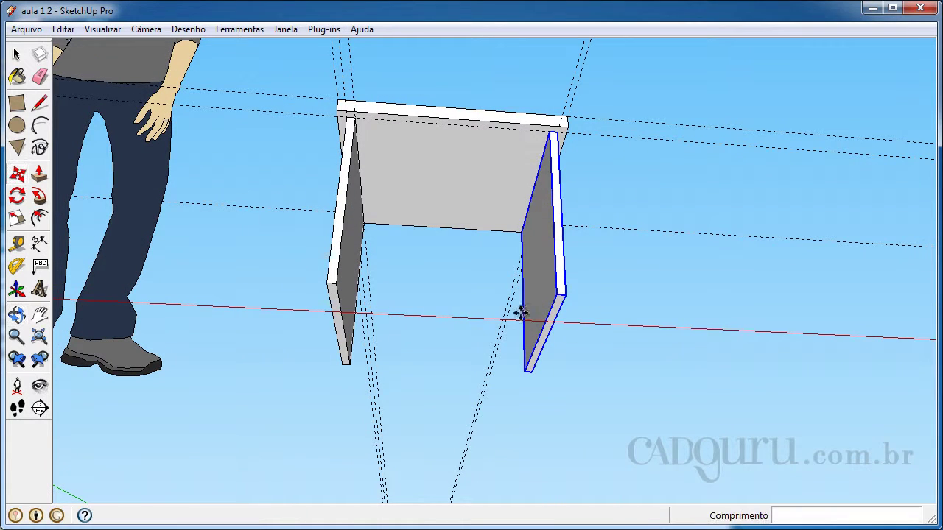
left_click(18, 105)
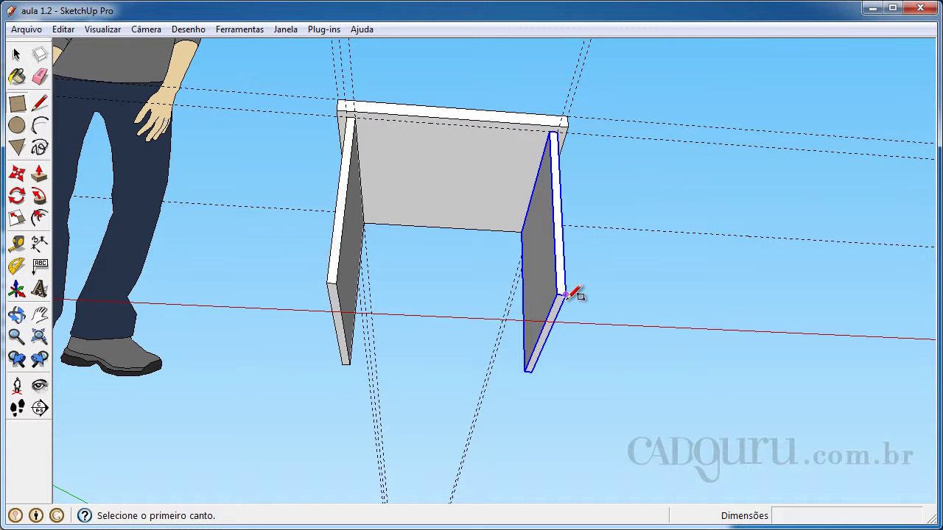
left_click(564, 295)
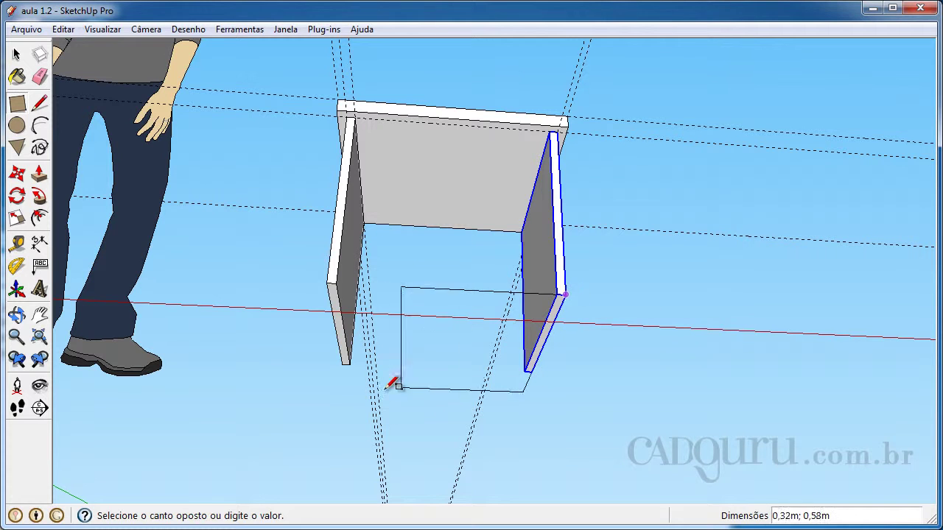
left_click(344, 364)
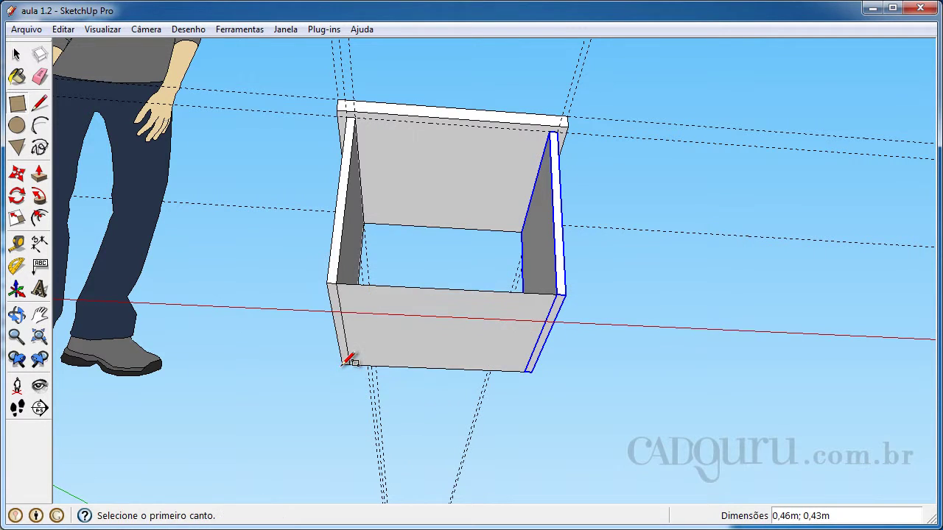
Push/Pull the rectangle under the side panels 0.02 m downward into a bottom panel.
left_click(39, 177)
left_click_drag(480, 339, 480, 368)
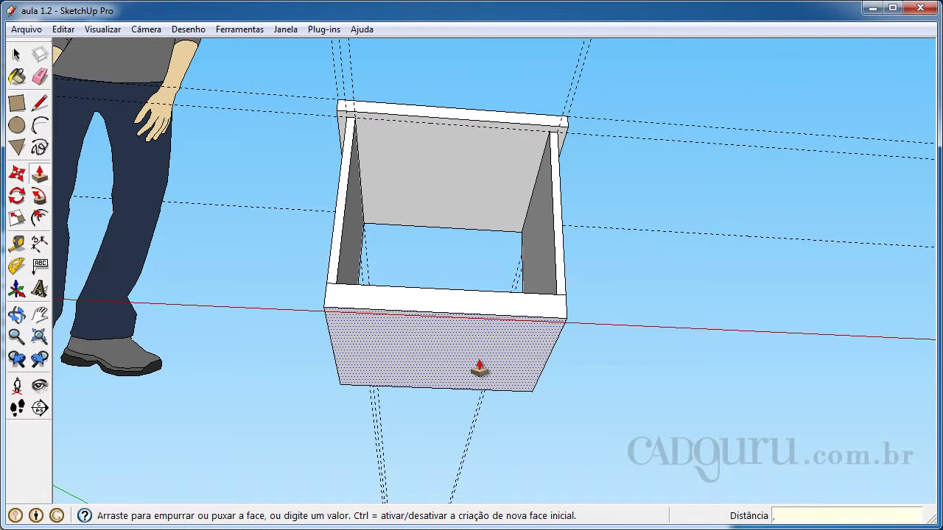
type("0,02")
key("Return")
key("space")
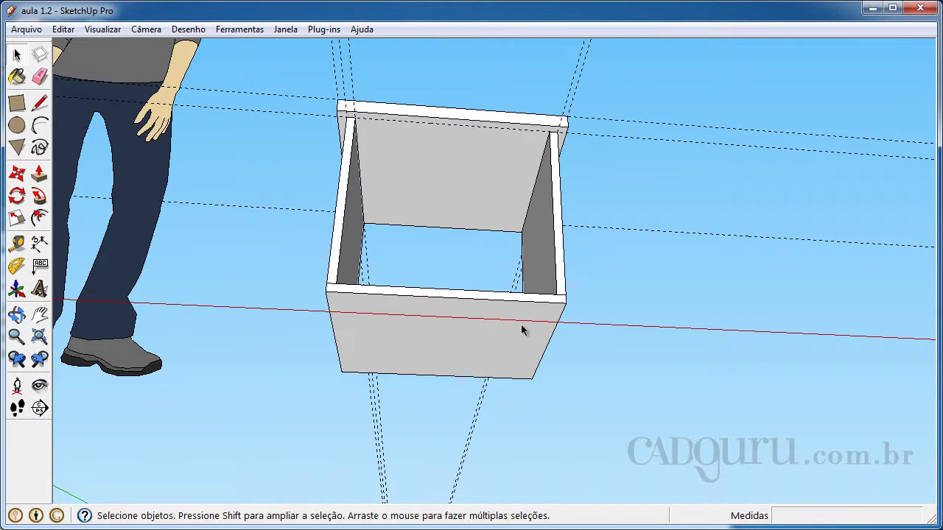
Select all the connected geometry of the bottom panel and make it a group.
middle_click_drag(512, 317, 442, 397)
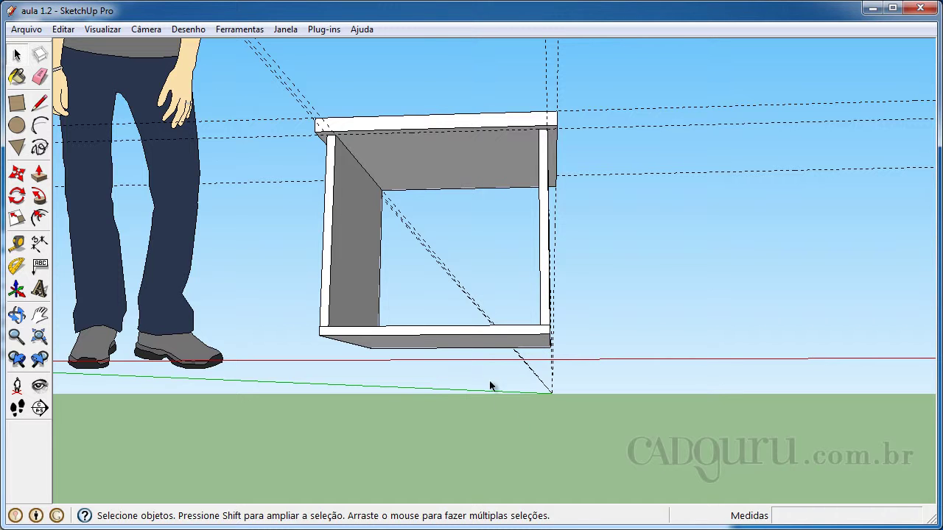
middle_click_drag(490, 385, 490, 336)
left_click(477, 349)
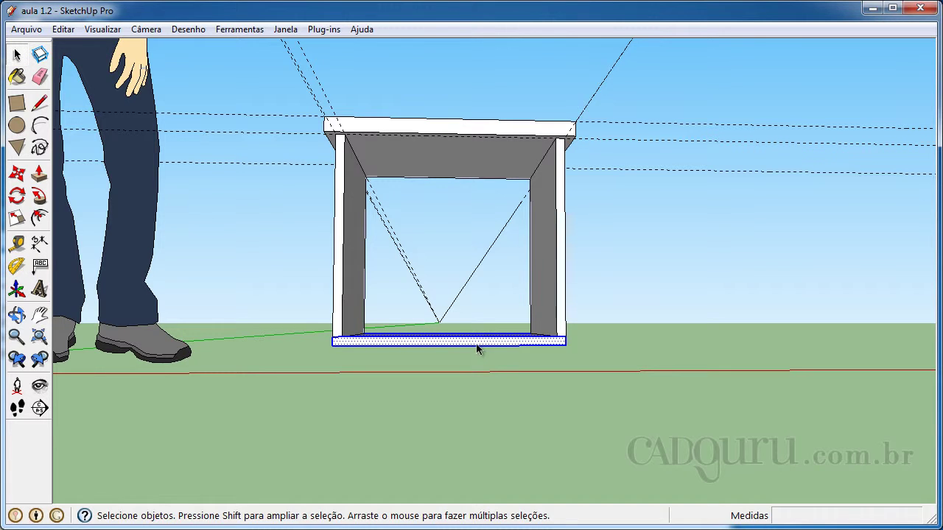
right_click(477, 349)
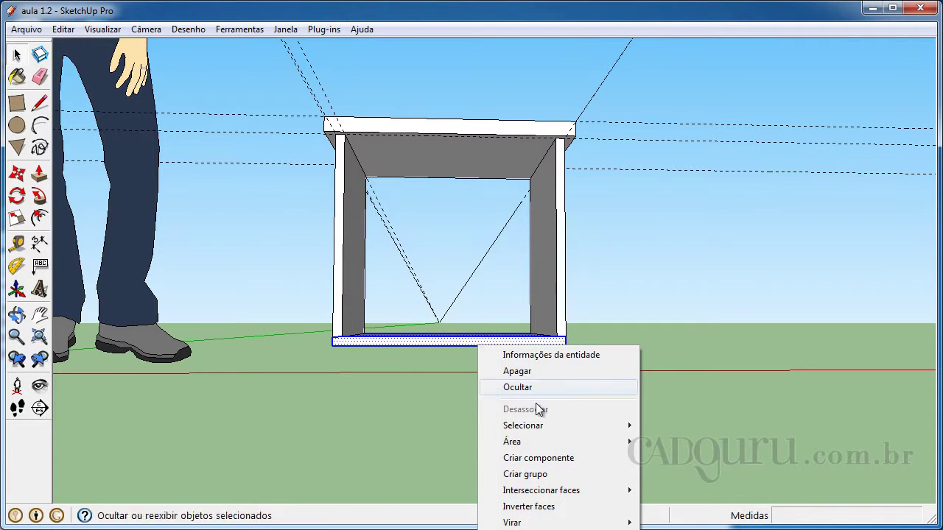
left_click(533, 475)
middle_click_drag(524, 447, 542, 258)
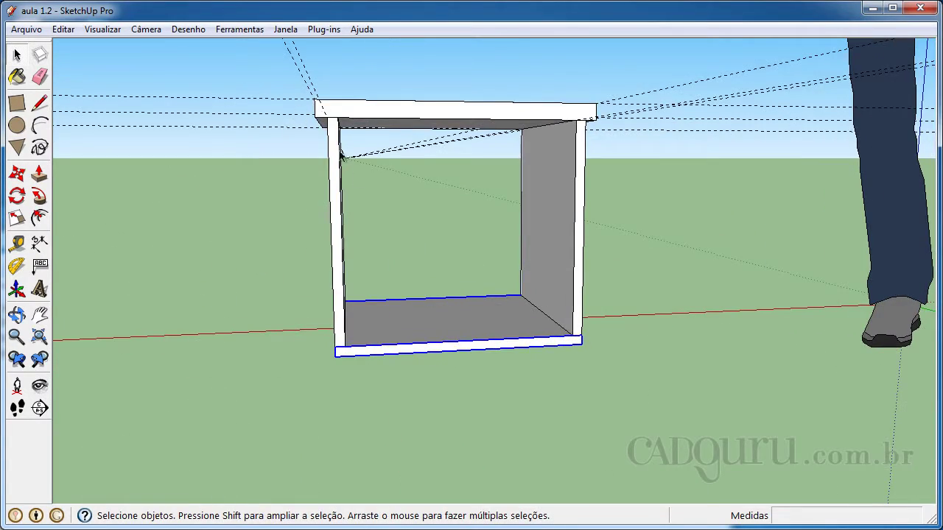
Draw a rectangle across the rear opening, from one side panel's inner top corner to the other panel's inner lower corner.
middle_click_drag(356, 210, 336, 205)
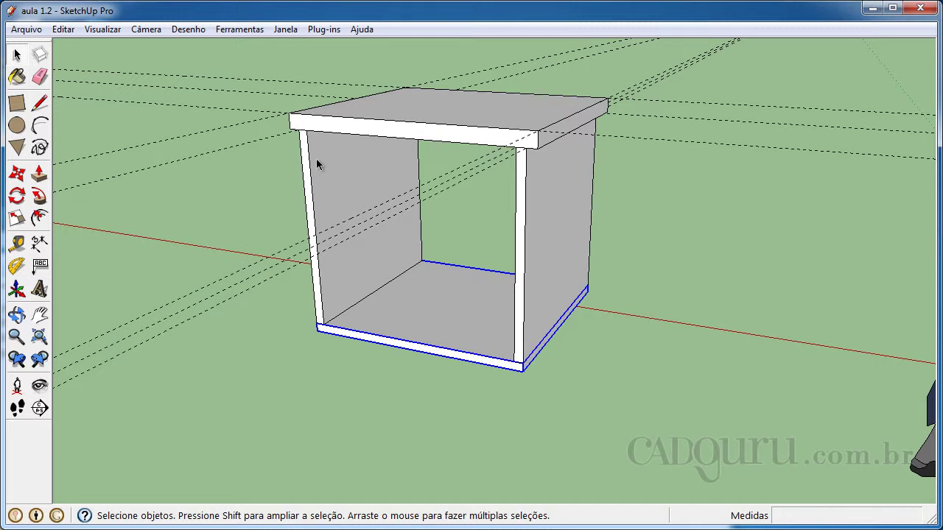
middle_click_drag(338, 184, 357, 202)
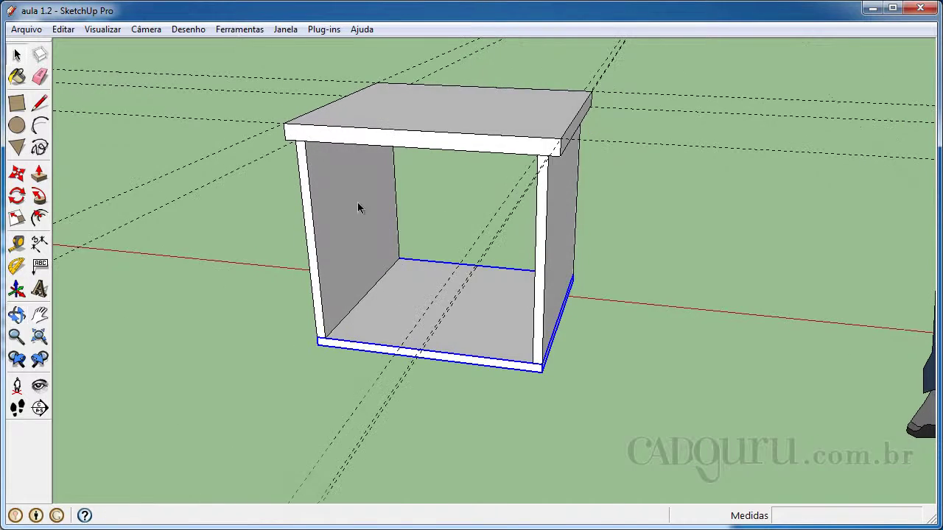
scroll(358, 202, "up", 2)
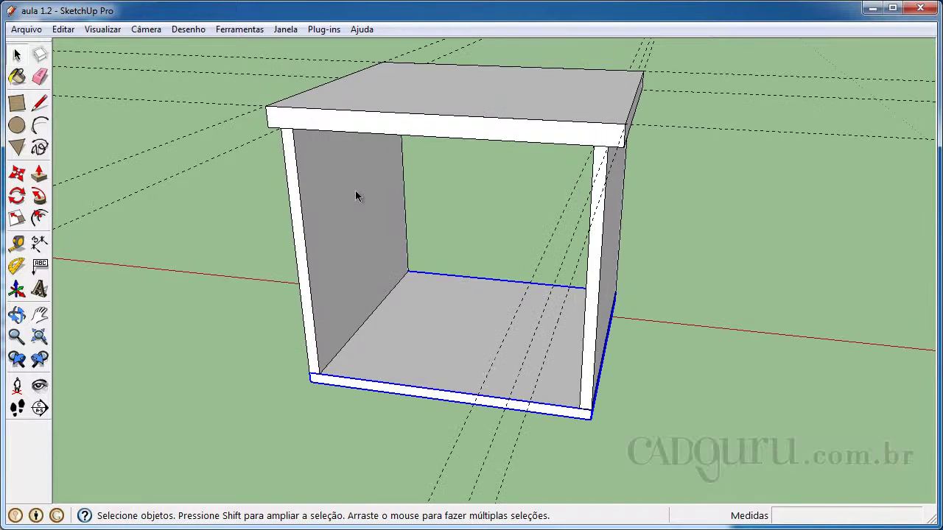
left_click(16, 103)
left_click(293, 129)
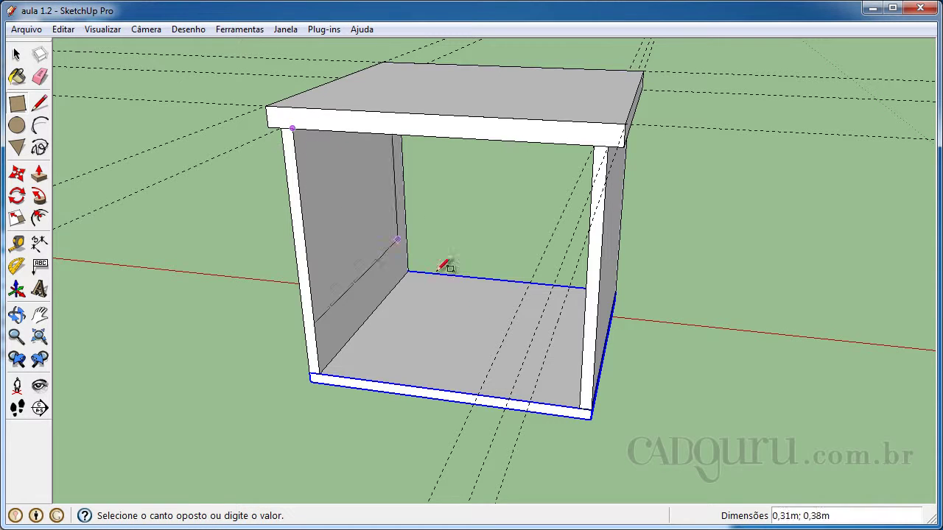
left_click(592, 392)
key("space")
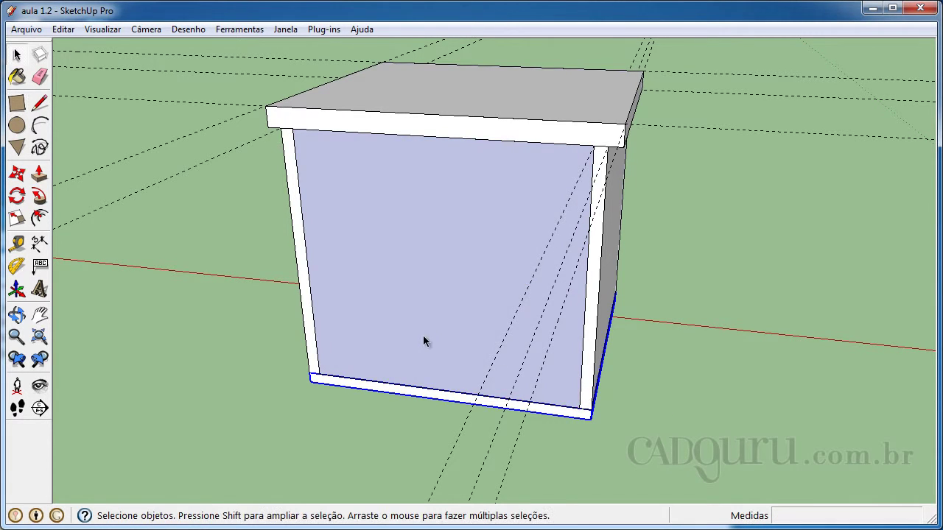
Push/Pull the rear rectangle 0.01 m into a back panel and make it a group.
key("p")
left_click(431, 342)
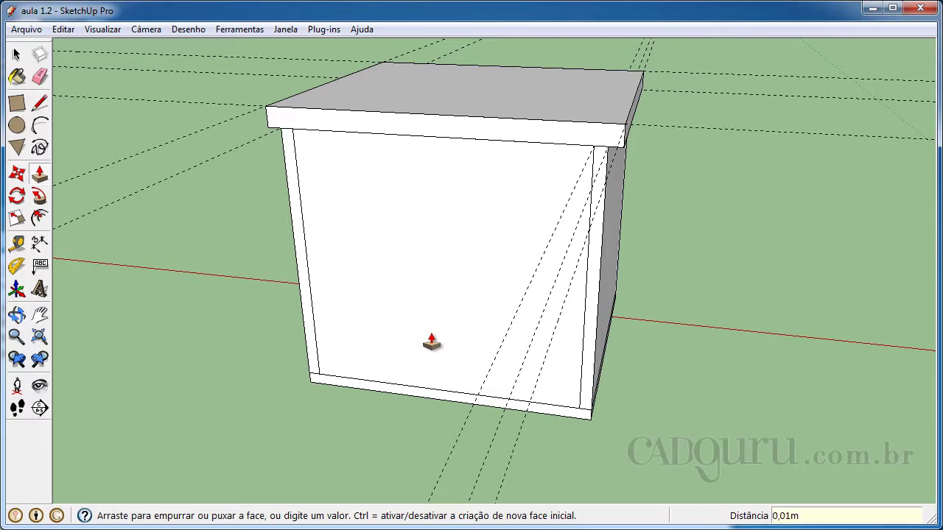
key("space")
left_click(429, 331)
right_click(429, 331)
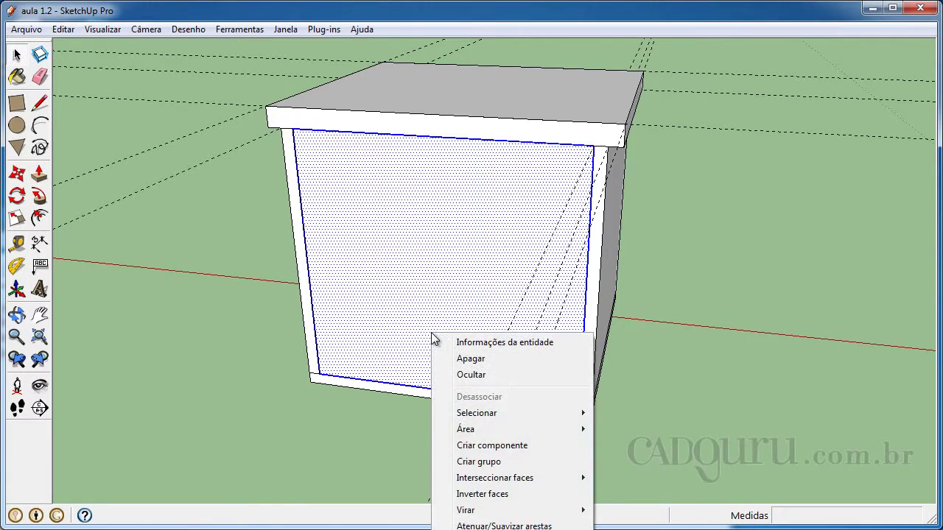
left_click(529, 463)
middle_click_drag(663, 239, 246, 321)
middle_click_drag(527, 301, 381, 302)
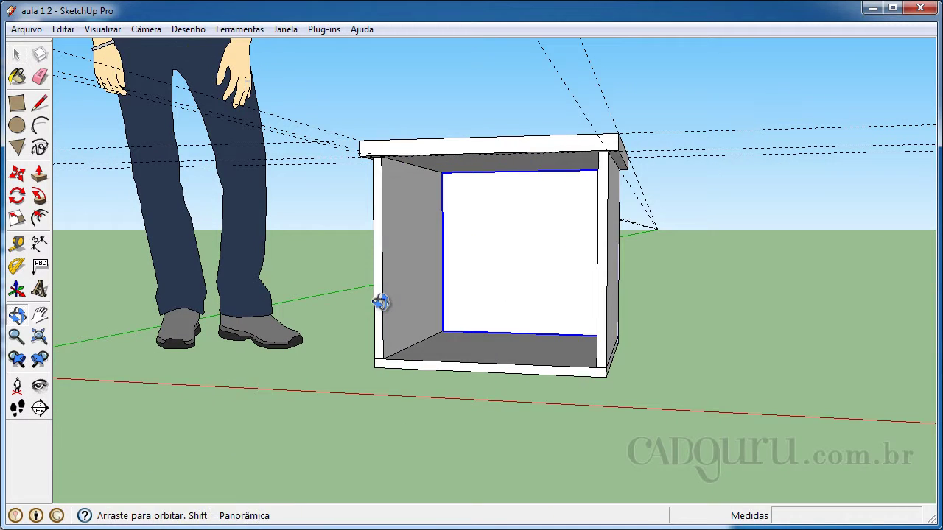
left_click(365, 301)
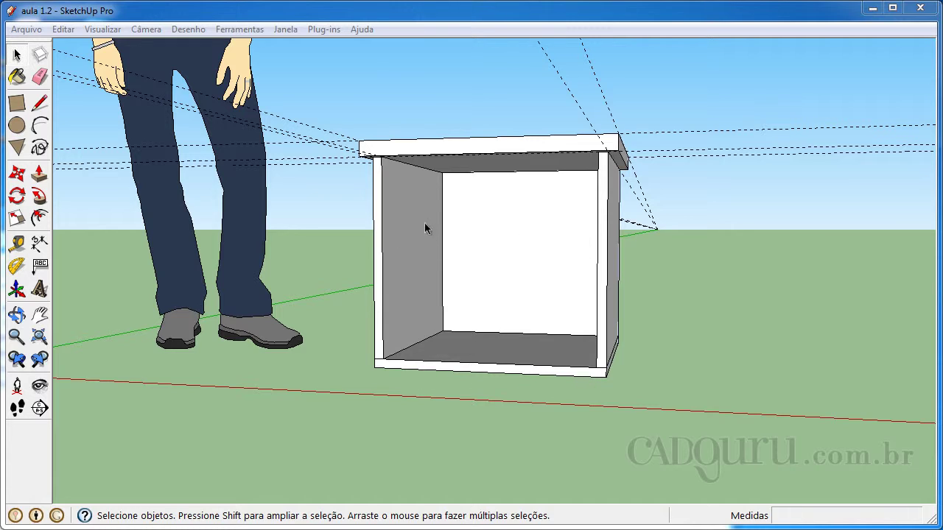
Place guides on the bottom panel's underside, 0.02 m inward from both side edges and from the front edge.
middle_click_drag(489, 290, 604, 147)
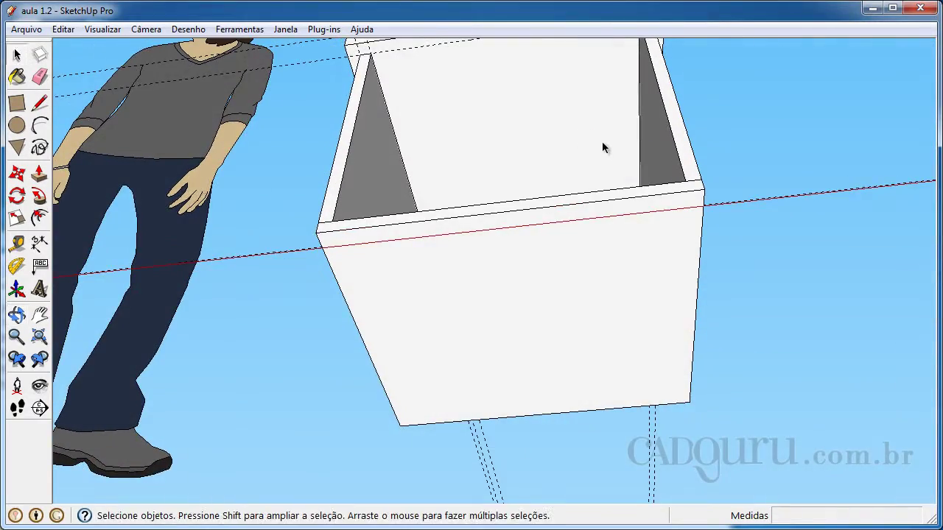
left_click(17, 243)
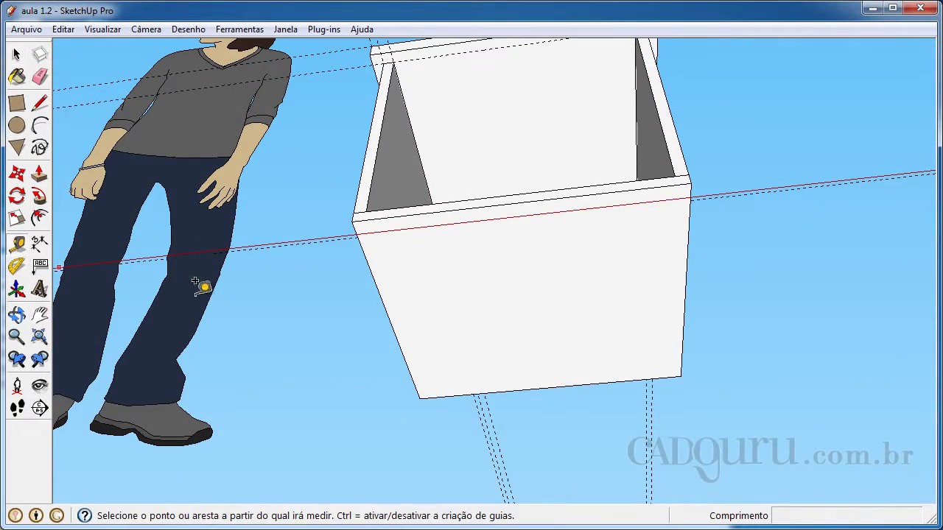
left_click(390, 322)
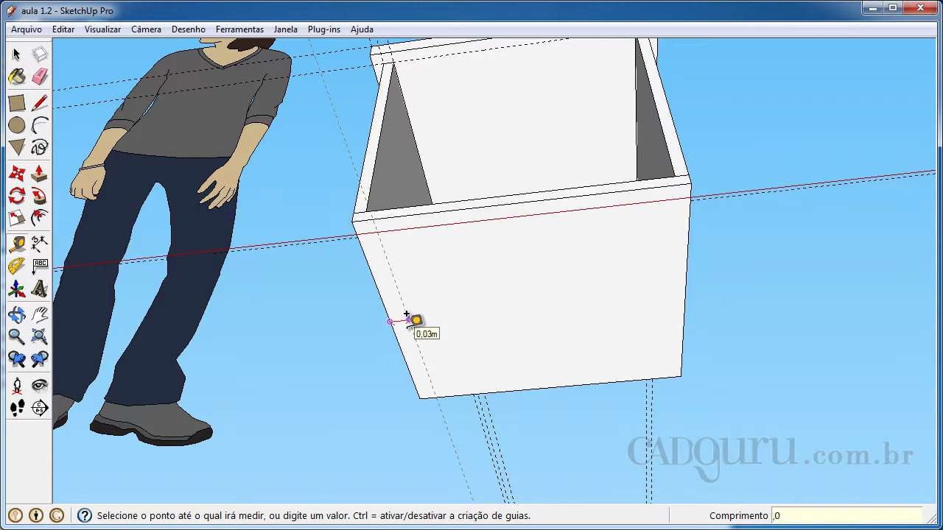
type(",02")
key("Return")
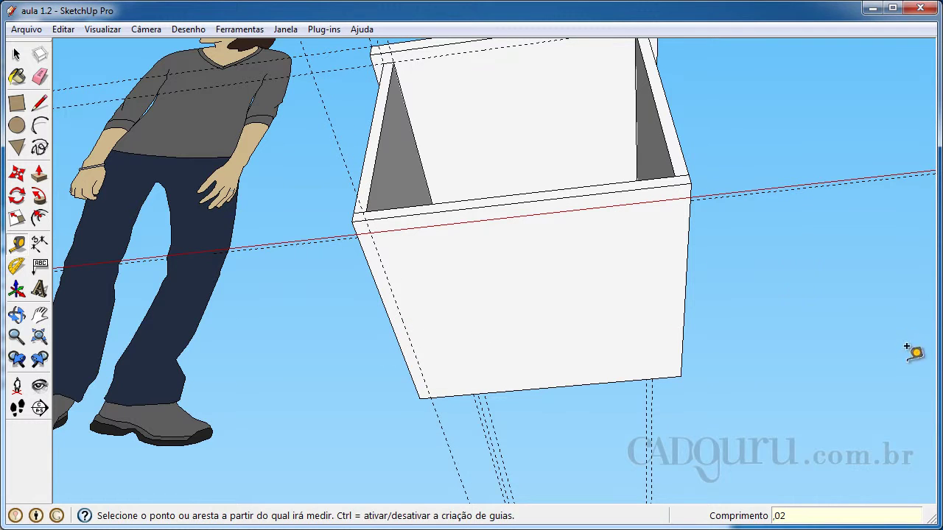
left_click(687, 249)
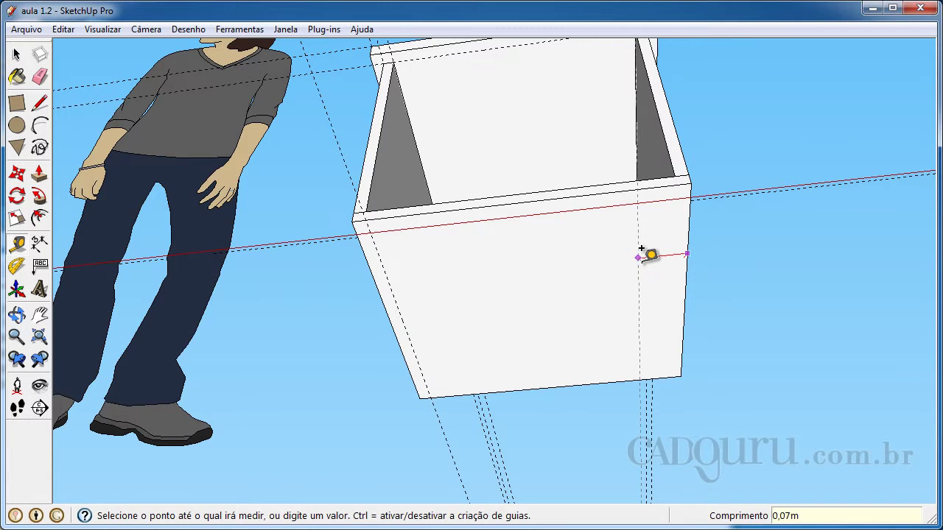
type(",02")
key("Return")
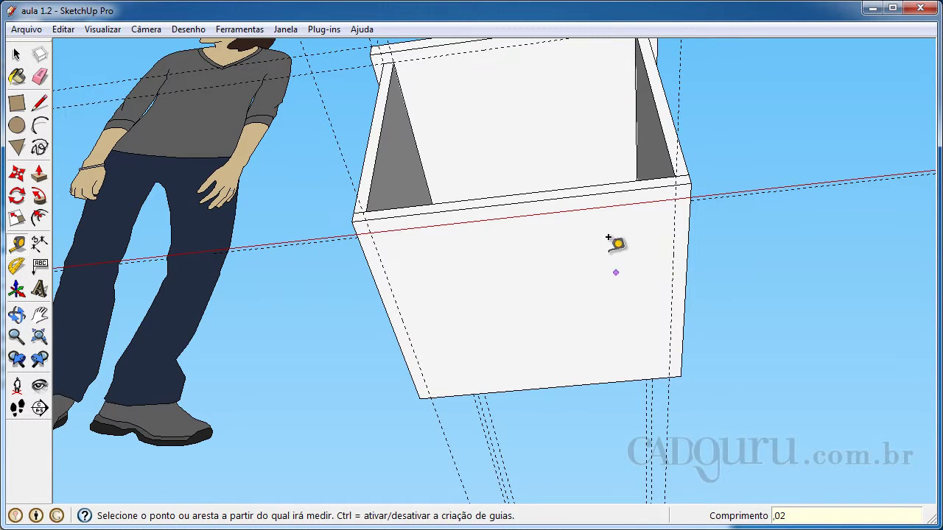
left_click(545, 199)
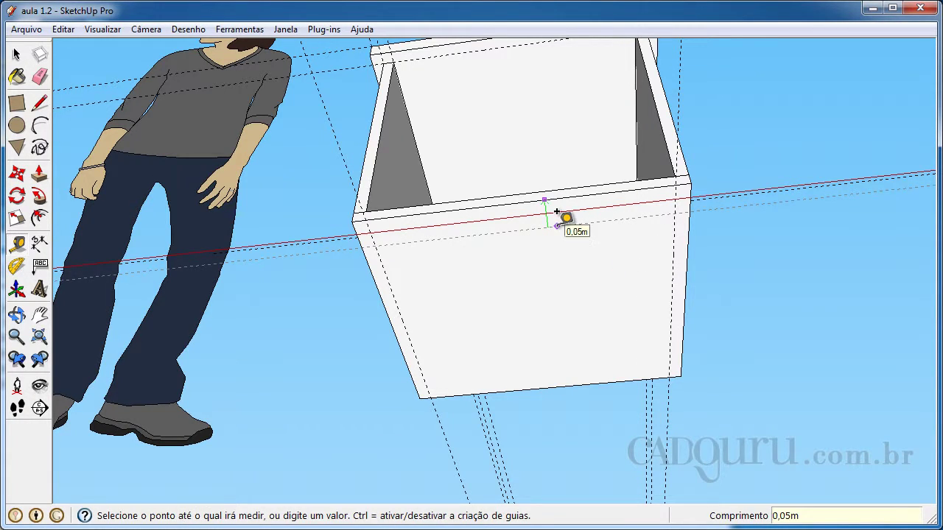
type(",02")
key("Return")
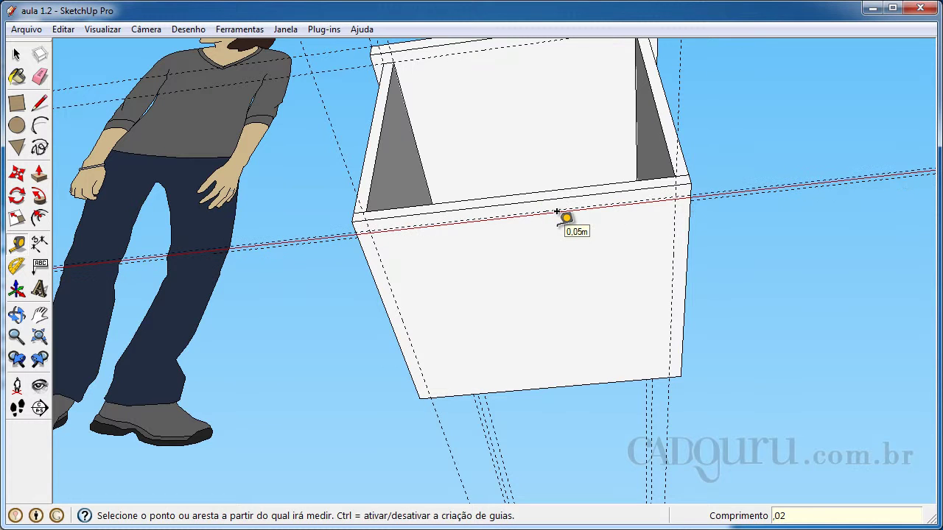
Add a second guide 0.018 m further inward from each of the two side guides and the front guide.
left_click(400, 296)
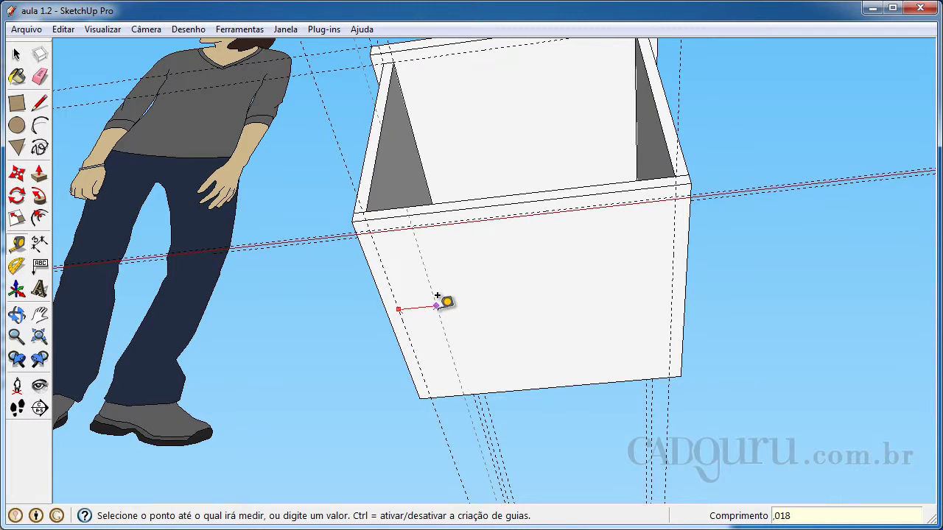
key("Return")
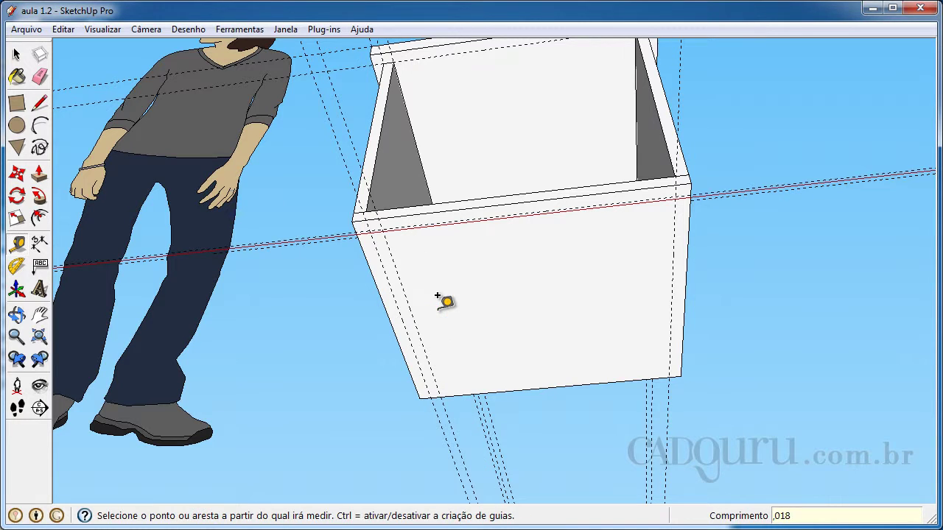
left_click(671, 237)
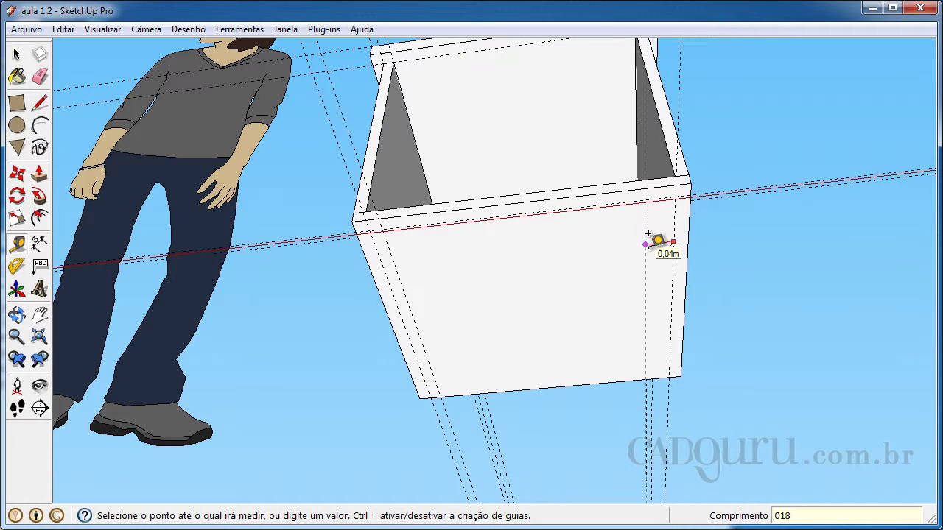
left_click(648, 234)
left_click(537, 213)
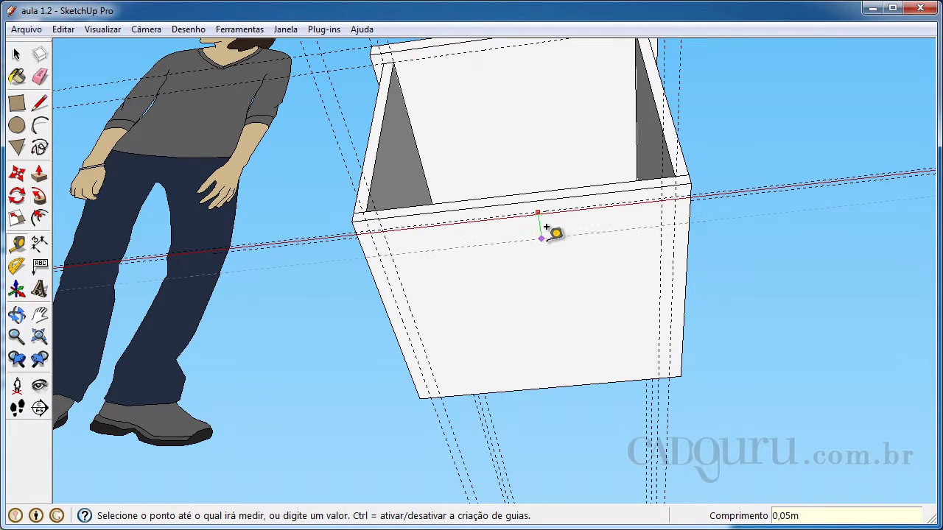
left_click(545, 227)
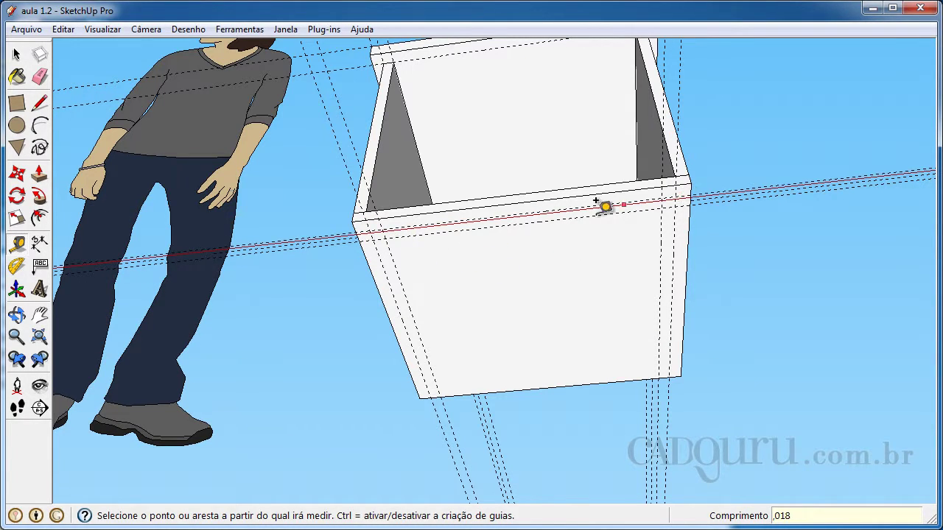
Draw a rectangle on the underside between the two front guides, spanning from one outer side guide to the other.
left_click(17, 104)
left_click(368, 231)
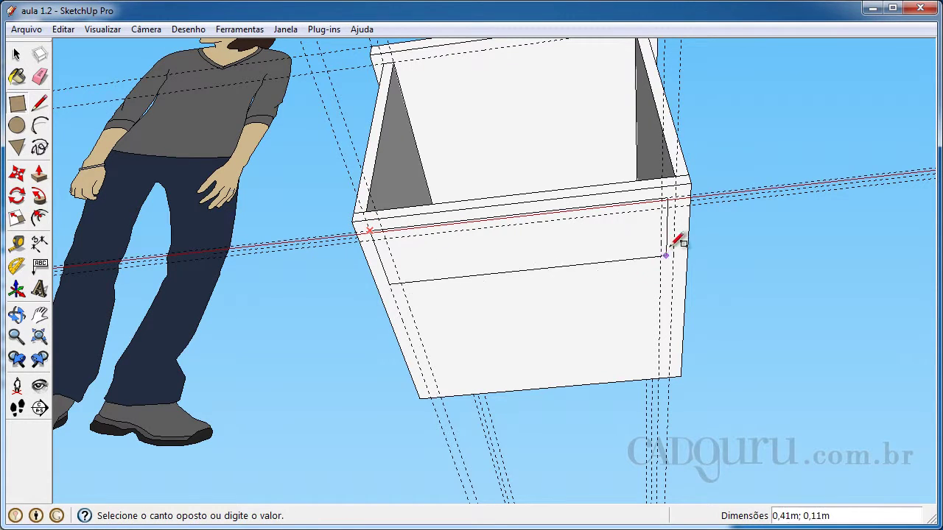
left_click(675, 199)
key("space")
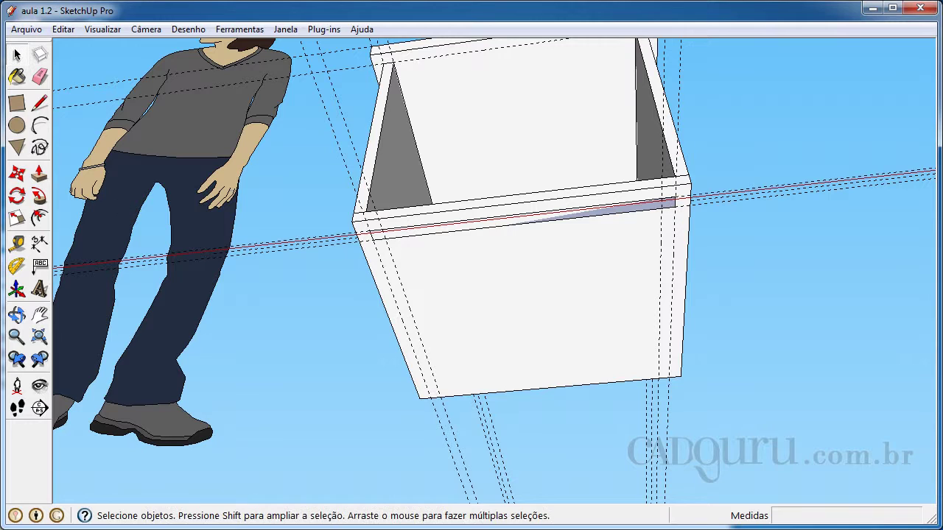
Push/Pull the front strip 0.05 m downward from the underside and make the resulting bar a group.
left_click(39, 174)
left_click(652, 215)
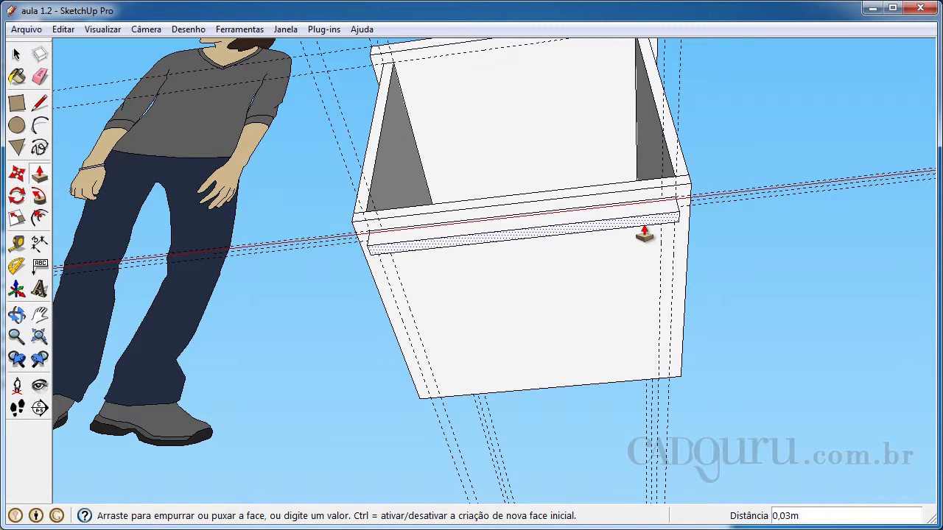
key("Return")
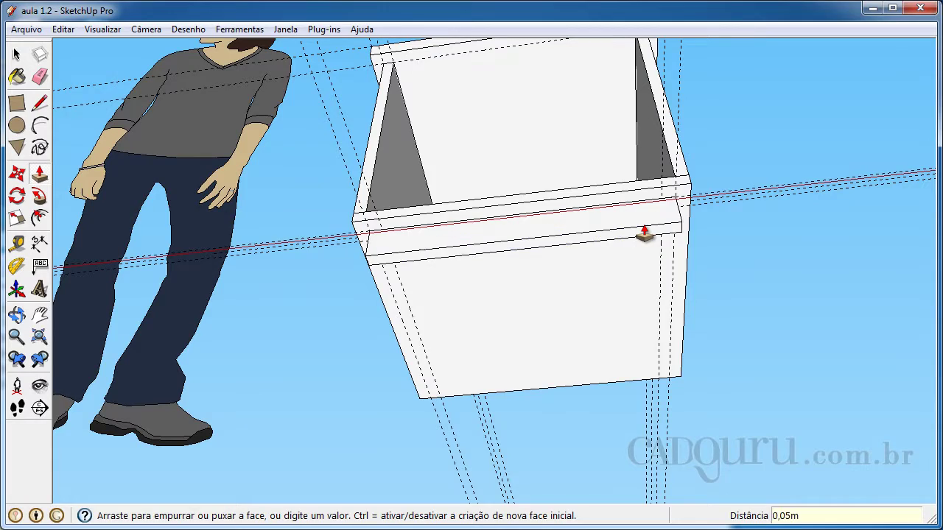
key("space")
middle_click_drag(621, 309, 548, 157)
double_click(547, 157)
right_click(547, 157)
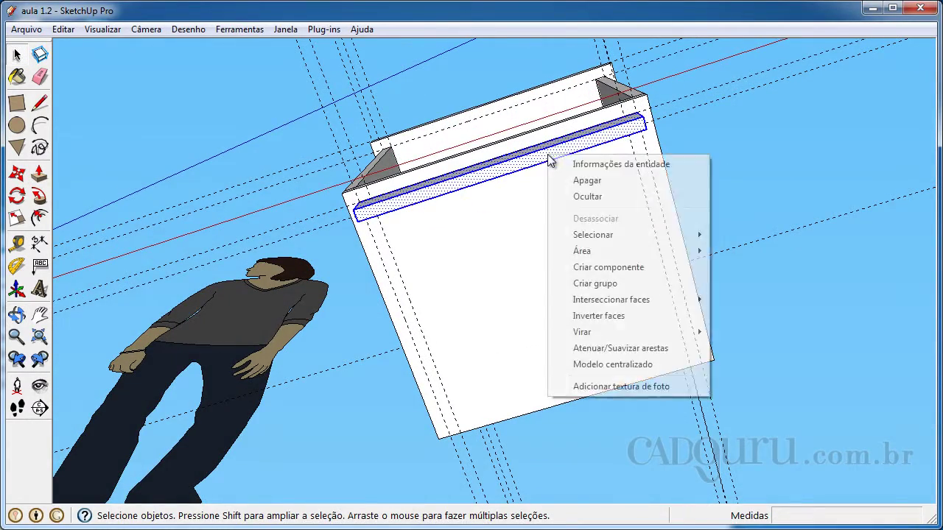
left_click(621, 284)
Draw a rectangle between the two guides along one side of the underside, from the rear edge to the front bar.
middle_click_drag(604, 336, 288, 361)
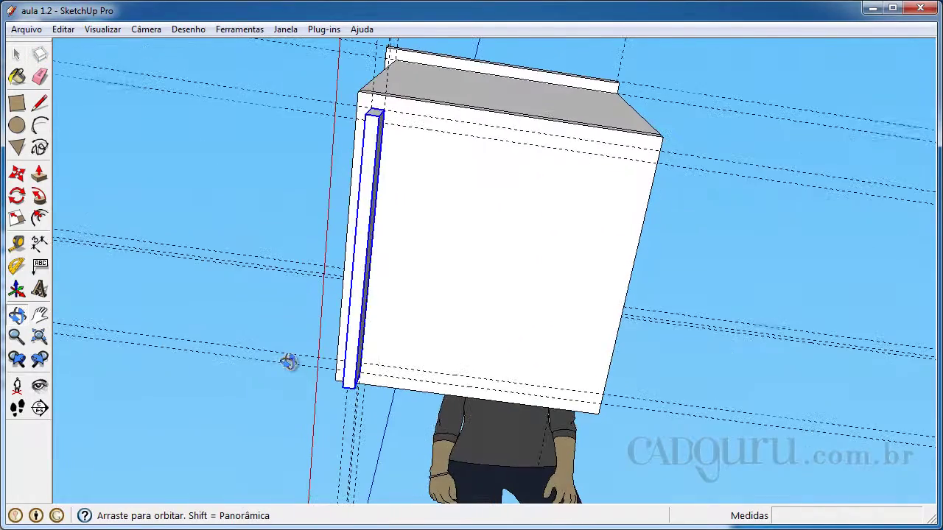
left_click(16, 103)
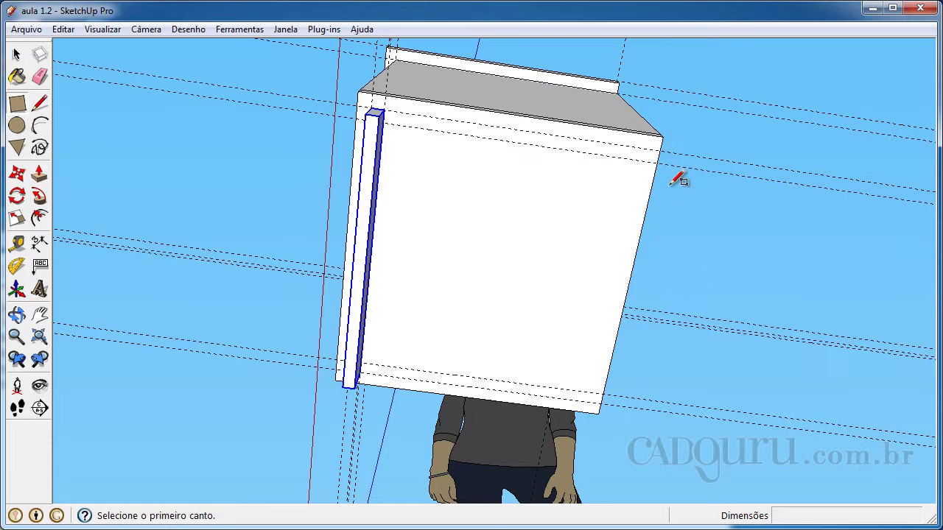
left_click(658, 162)
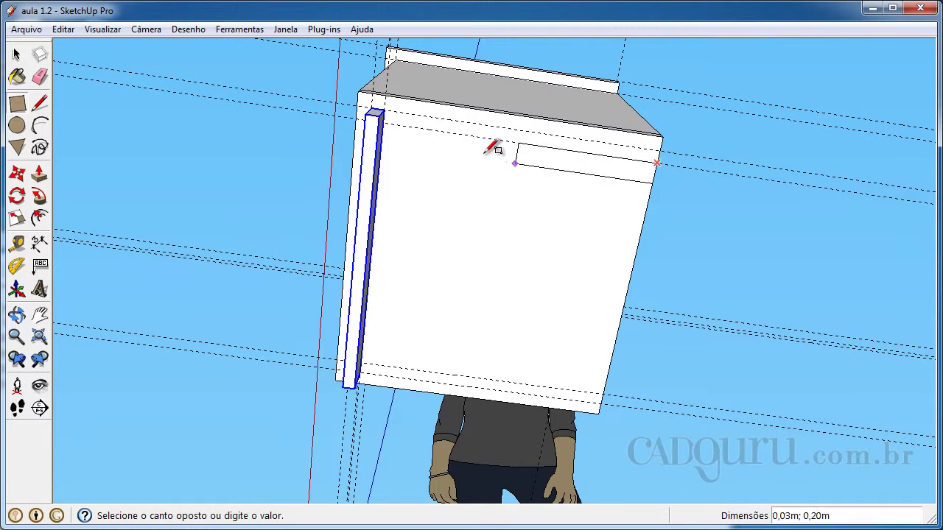
left_click(391, 111)
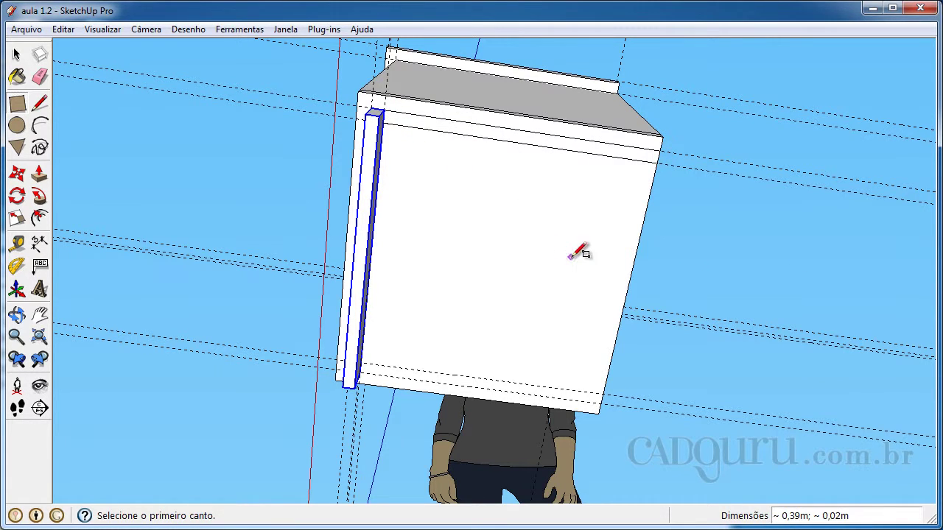
key("space")
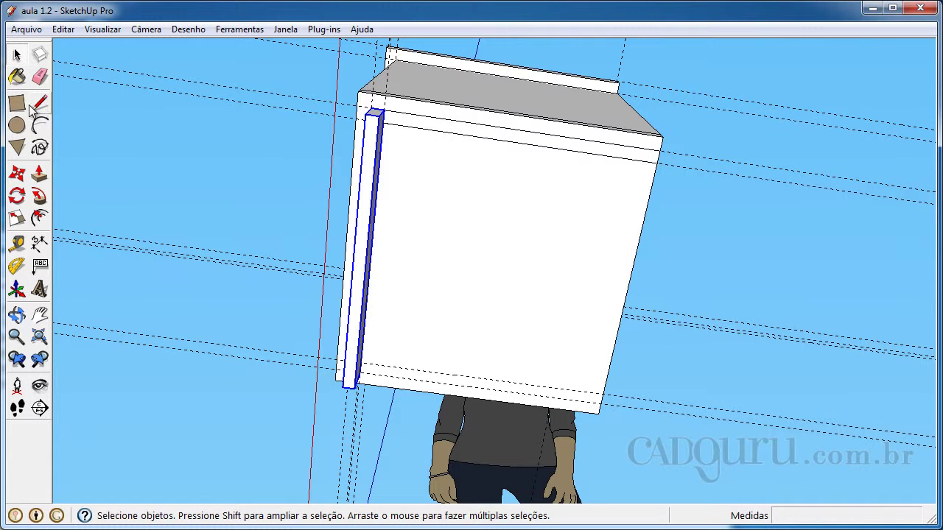
Push/Pull the side strip down from the underside by the same 0.05 m as the front bar.
left_click(40, 173)
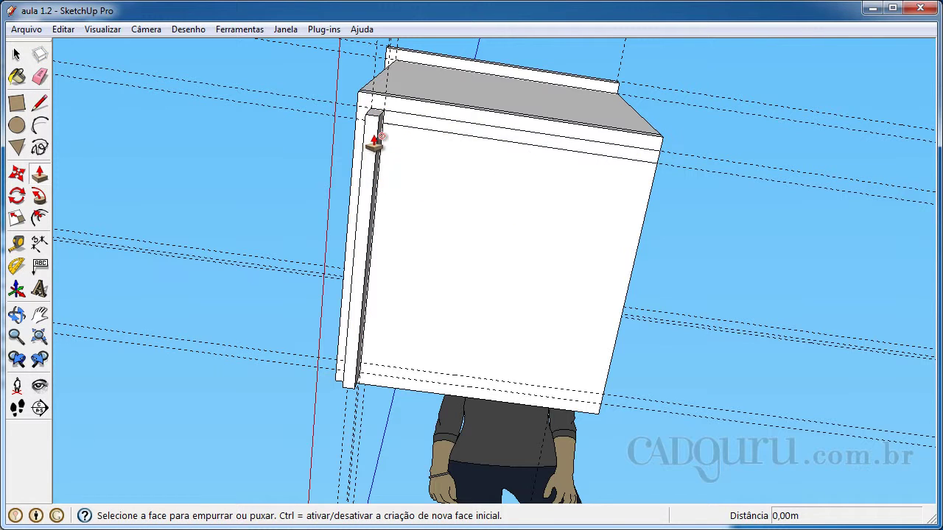
double_click(419, 128)
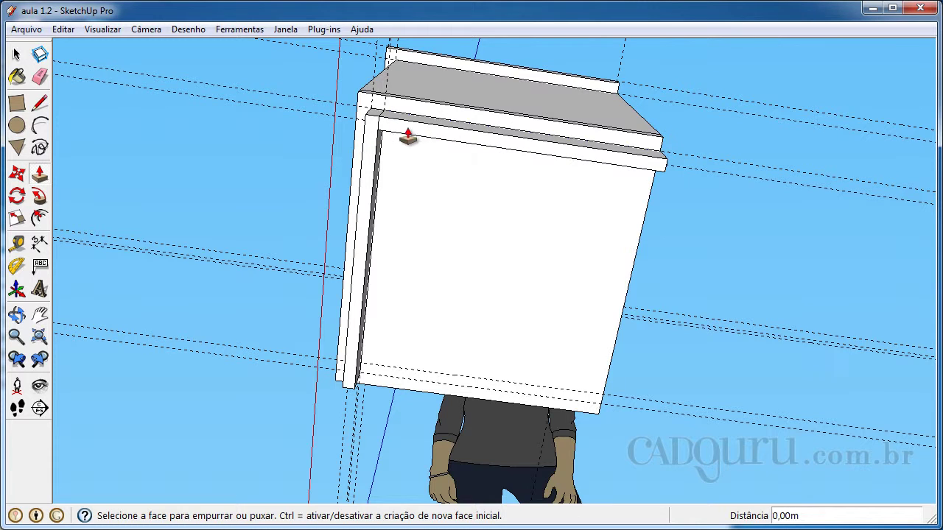
key("space")
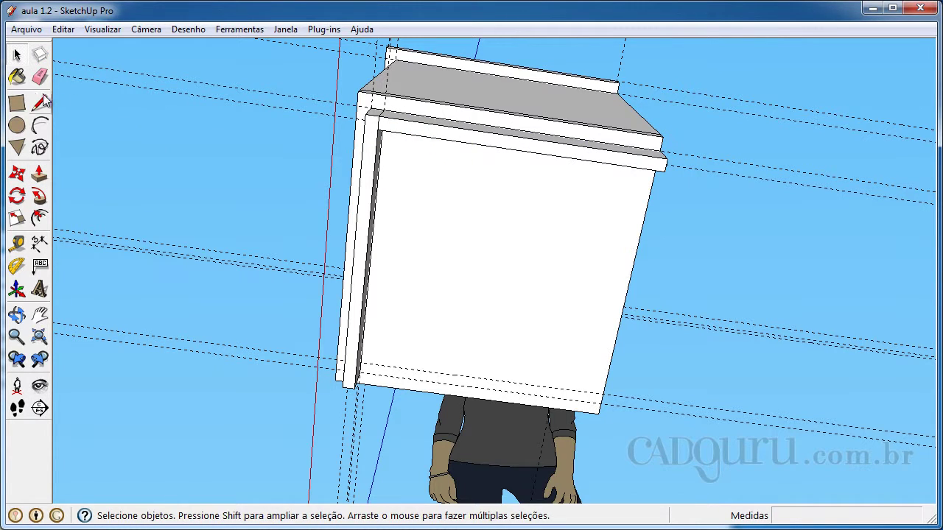
Make the base's side bar a group.
left_click(445, 140)
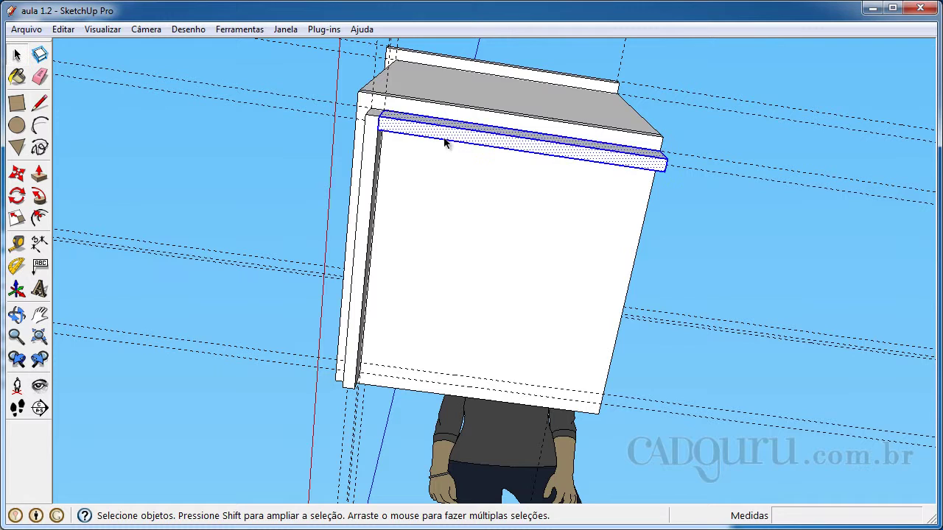
right_click(445, 139)
left_click(505, 271)
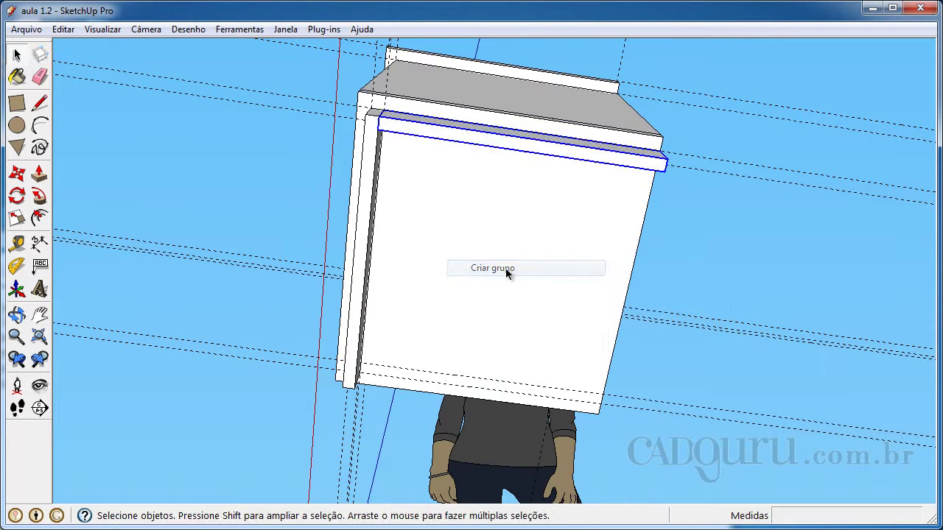
Copy the side bar group across the underside to the opposite side, aligned by its corner with the end of the front bar.
key("m")
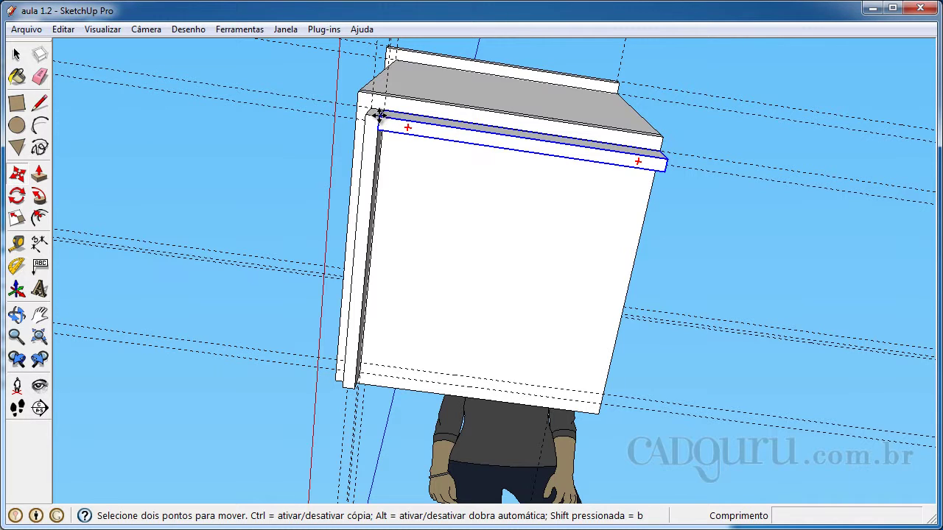
key("ctrl")
left_click(378, 115)
left_click(360, 329)
key("ctrl+z")
left_click(380, 131)
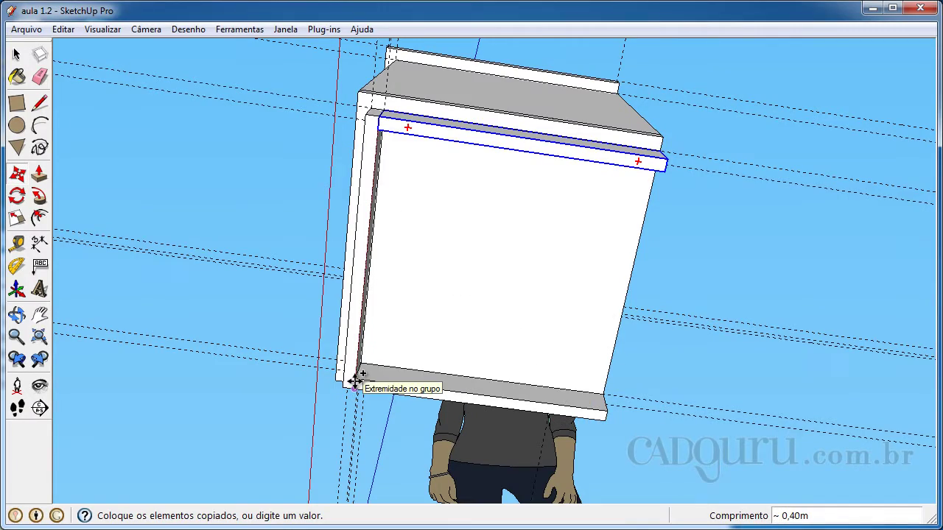
left_click(353, 380)
Add a guide 0.018 m inward from the rear edge of the underside, parallel to that edge.
middle_click_drag(558, 284, 401, 193)
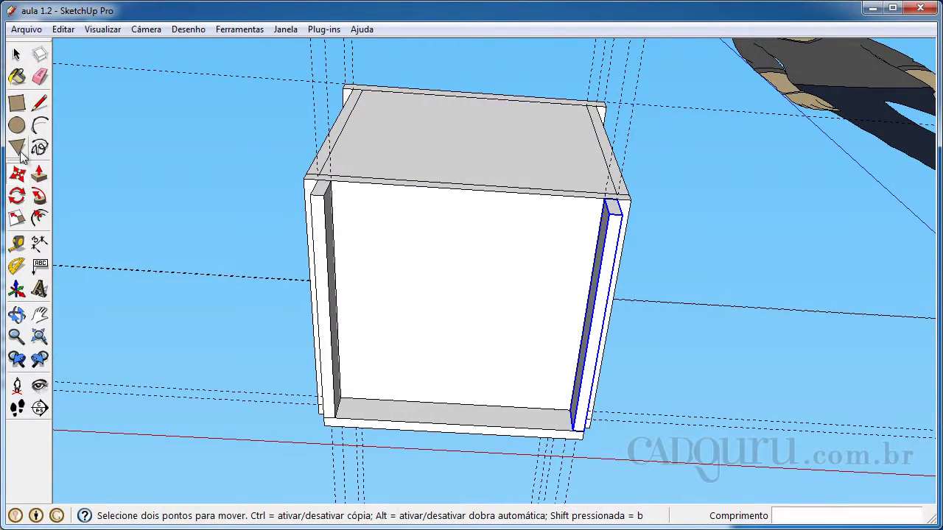
left_click(17, 243)
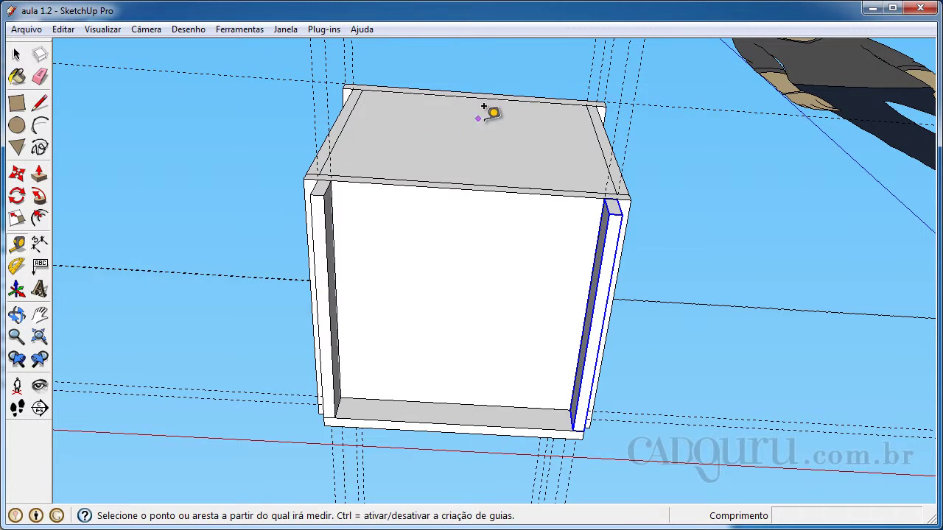
left_click(482, 184)
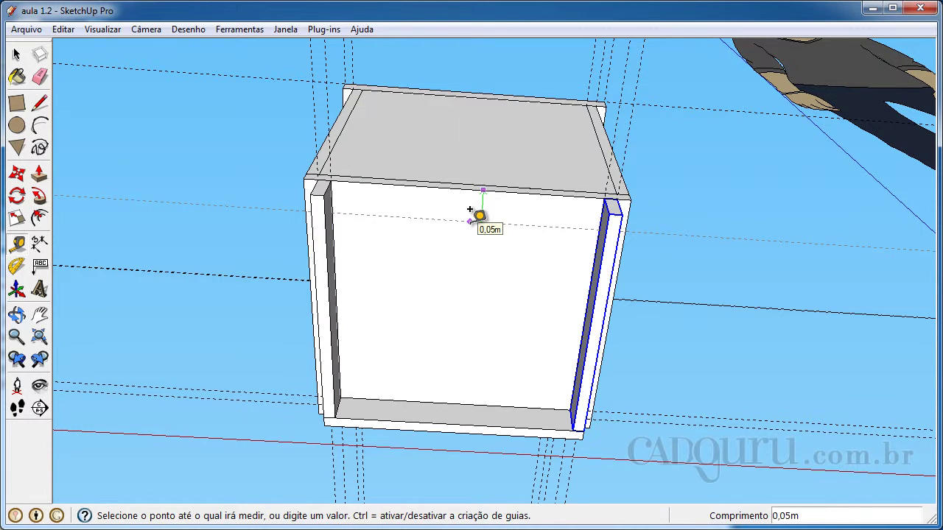
key("Return")
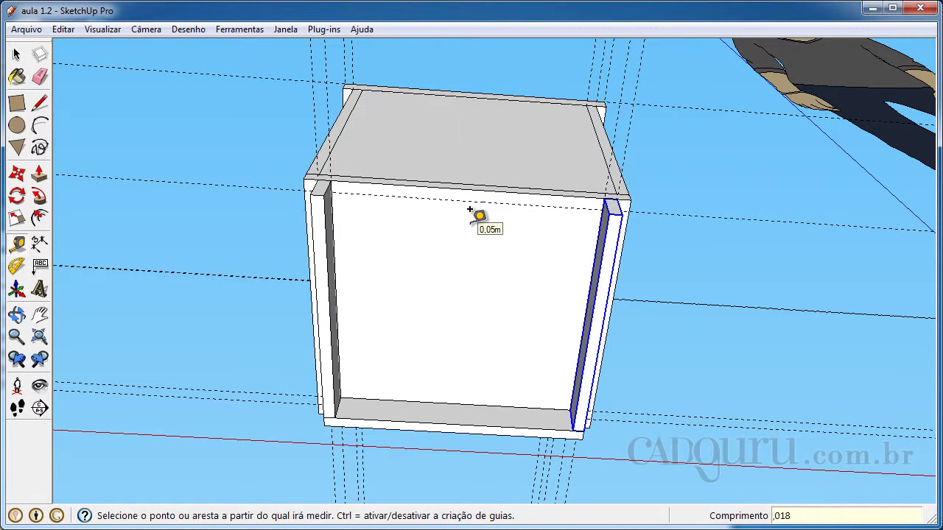
Draw a rectangle between the two side bars, from the new guide to the rear edge of the underside.
middle_click_drag(470, 210, 368, 194)
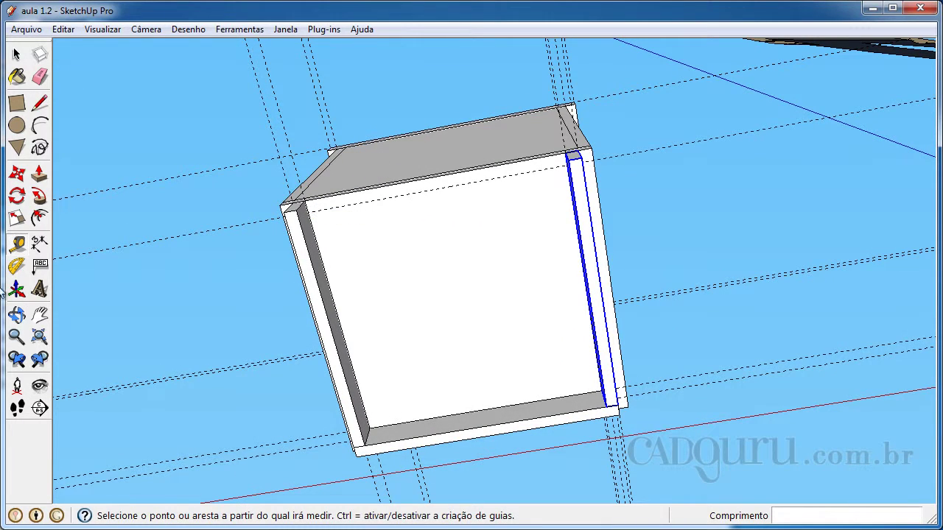
left_click(17, 104)
left_click(308, 212)
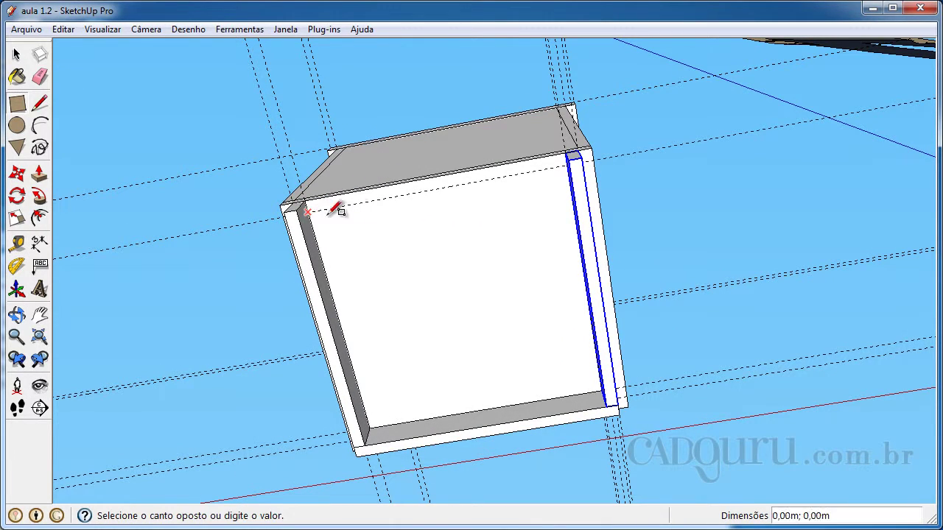
middle_click_drag(546, 181, 622, 186)
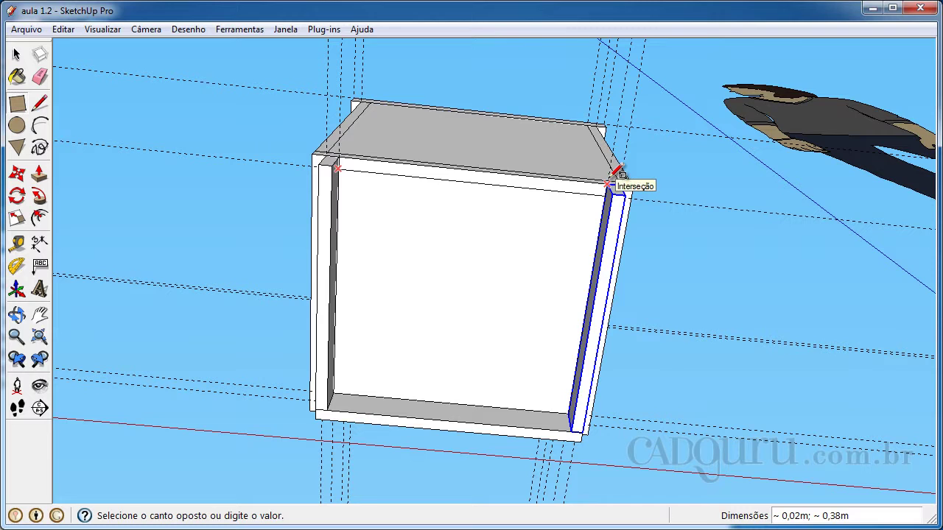
left_click(616, 176)
key("space")
Push/Pull the rear strip downward until flush with the side bars and make the resulting bar a group.
left_click(39, 173)
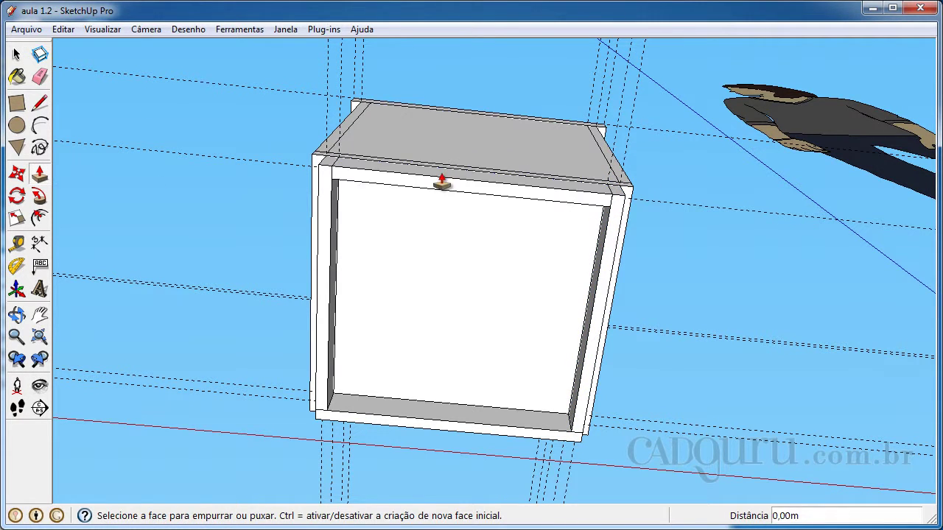
middle_click_drag(621, 269, 605, 376)
key("space")
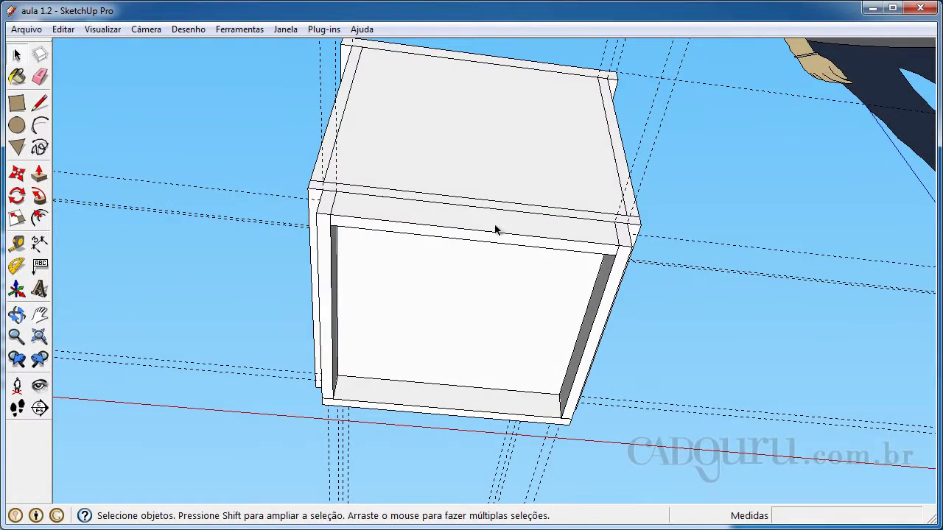
left_click(498, 236)
right_click(498, 237)
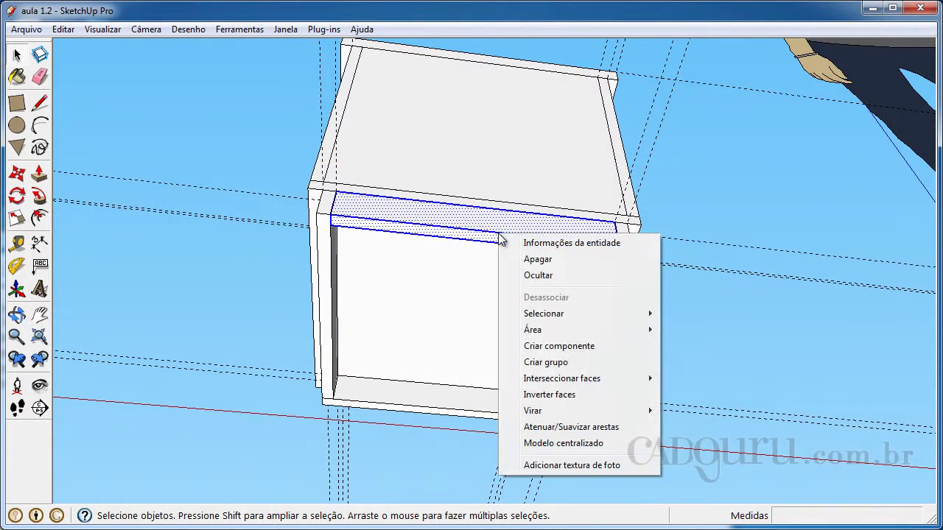
left_click(583, 361)
Add a horizontal guide on the back panel inside the cabinet, 0.15 m below the panel's upper inner edge.
middle_click_drag(583, 361, 560, 269)
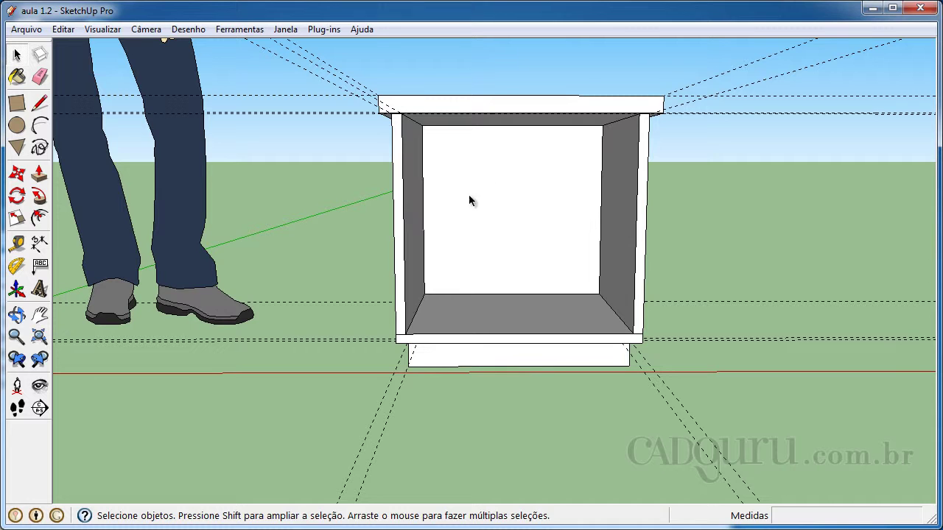
middle_click_drag(549, 214, 499, 209)
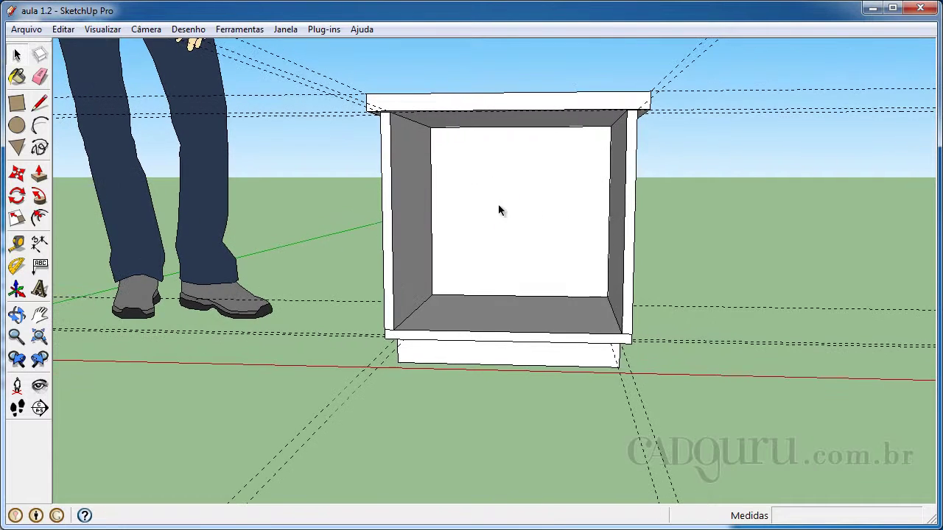
key("t")
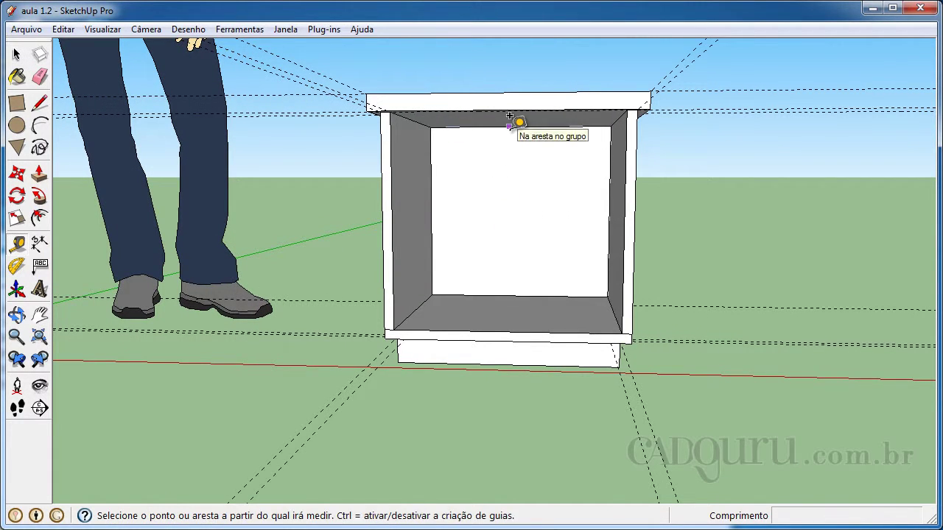
left_click(509, 127)
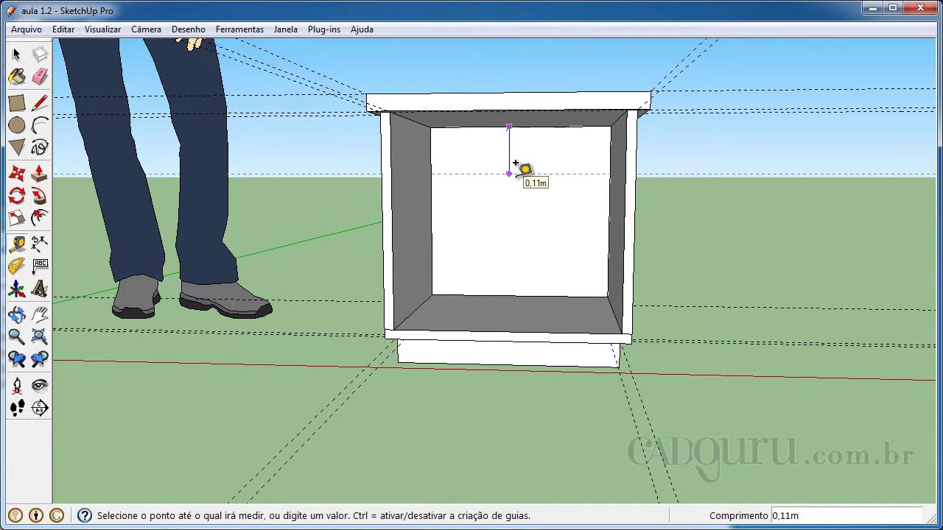
key("Return")
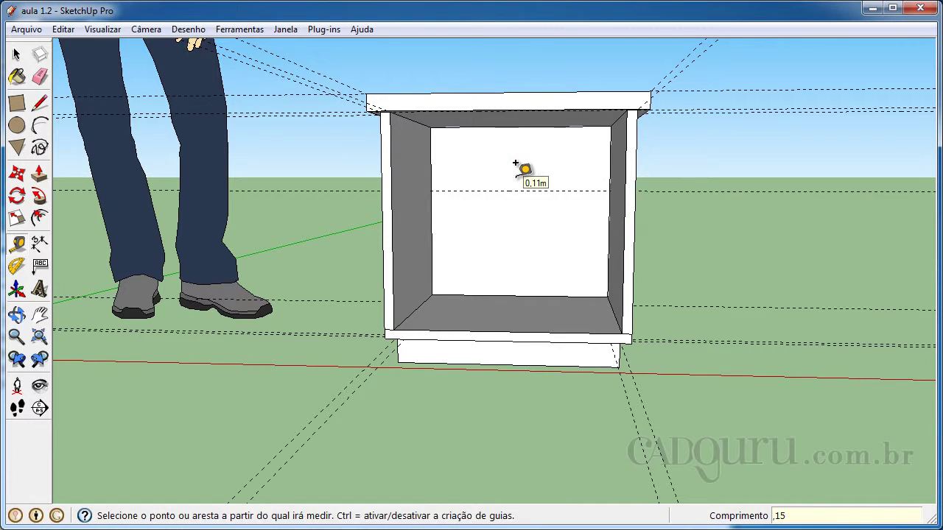
left_click(516, 191)
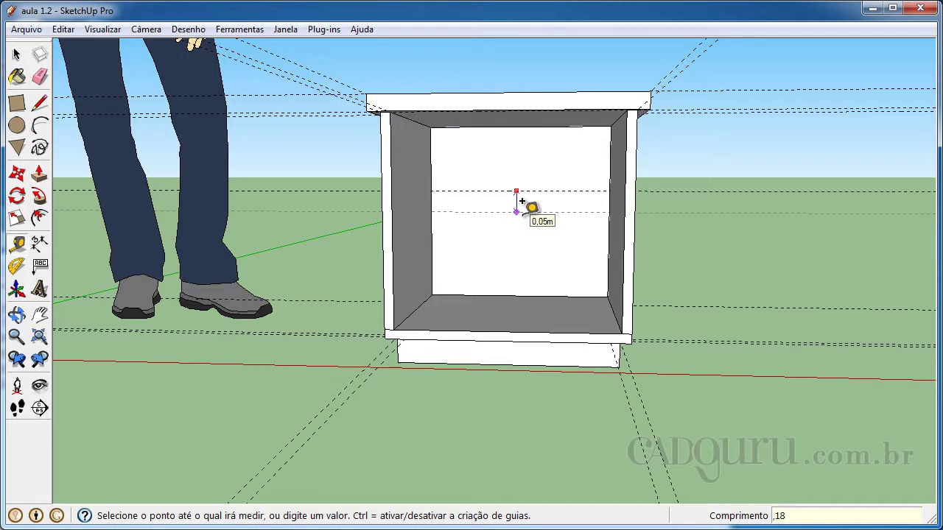
key("Return")
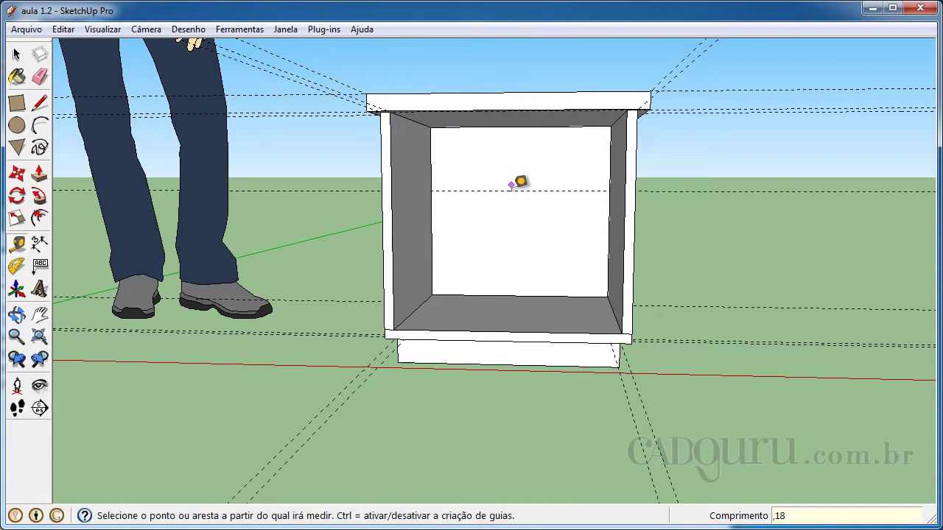
left_click(514, 190)
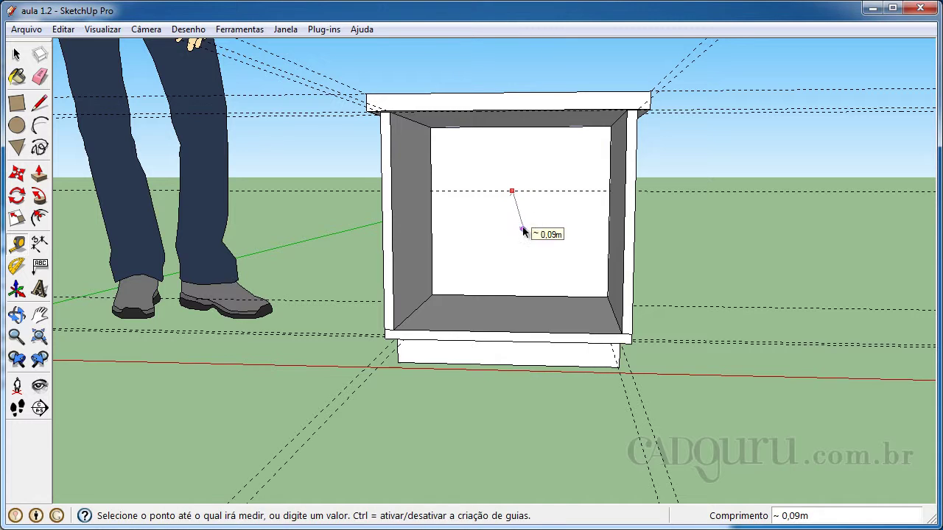
key("space")
Add a second horizontal guide on the back panel, 0.018 m below the first one, for the shelf thickness.
left_click(17, 243)
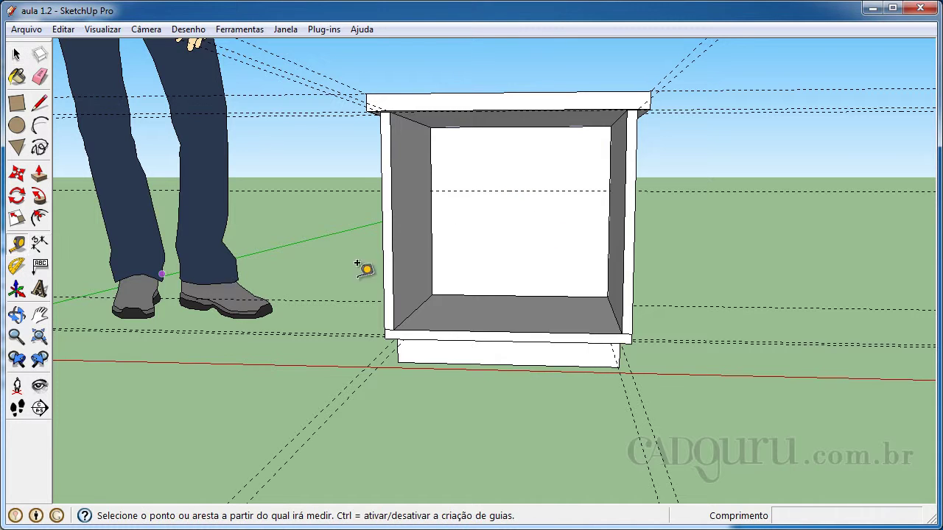
left_click(551, 191)
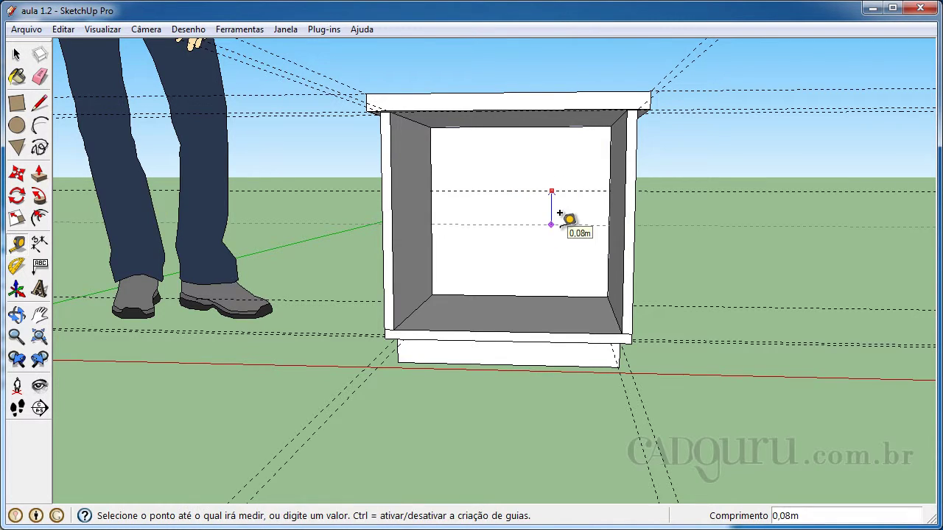
type(",018")
key("Return")
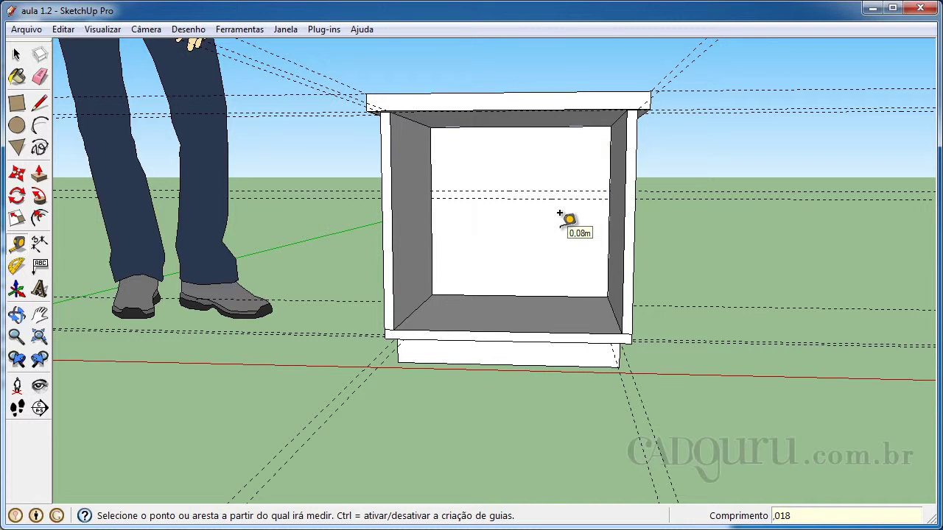
Draw the shelf profile rectangle on the back panel between the two horizontal guides, from one side panel to the other.
key("space")
left_click(17, 103)
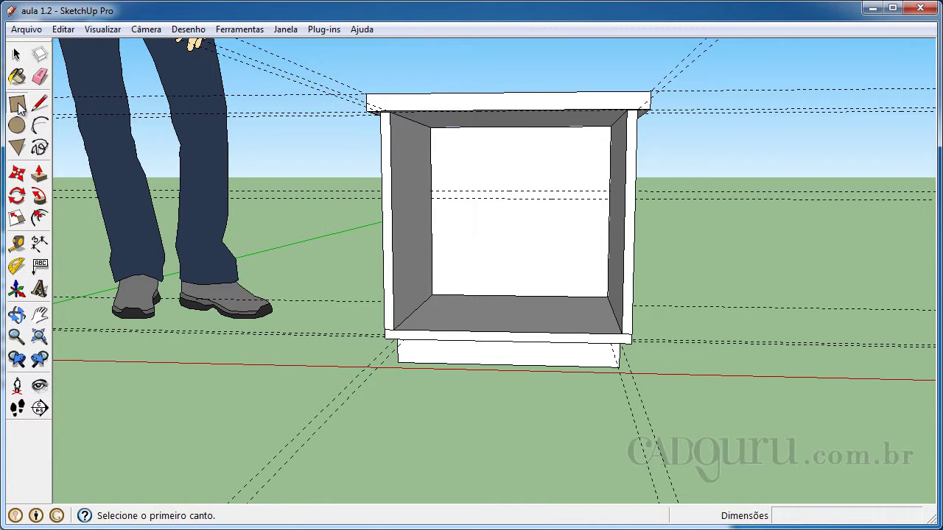
left_click(430, 198)
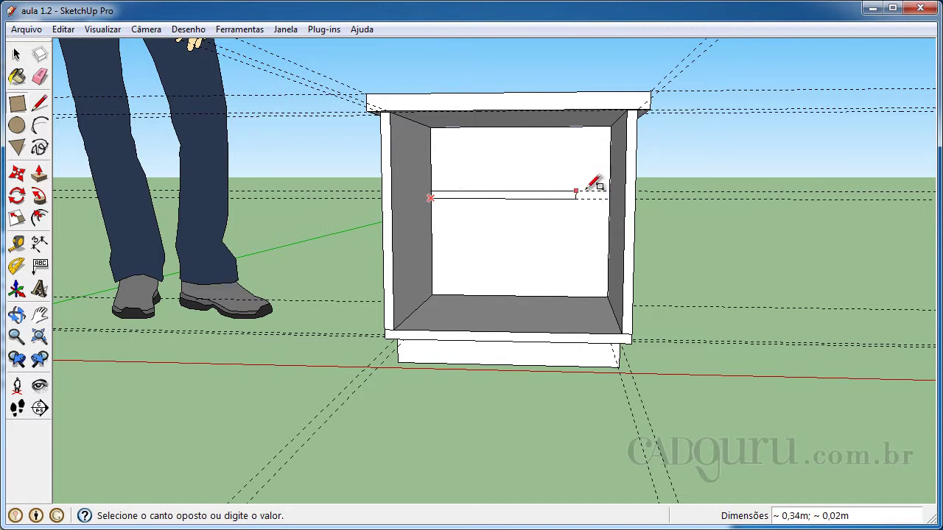
left_click(616, 188)
key("space")
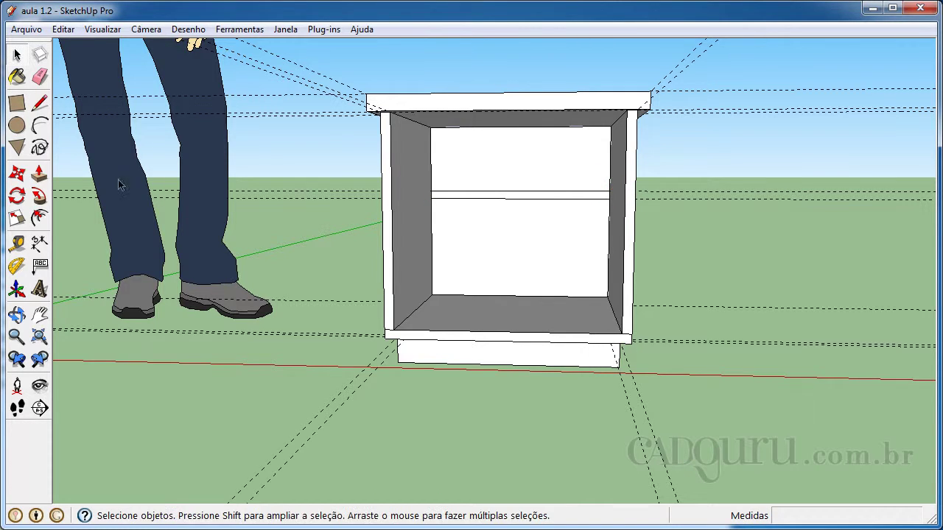
Push/Pull the shelf profile 0.42 m forward to the front edge of the side panels.
left_click(39, 175)
left_click(558, 196)
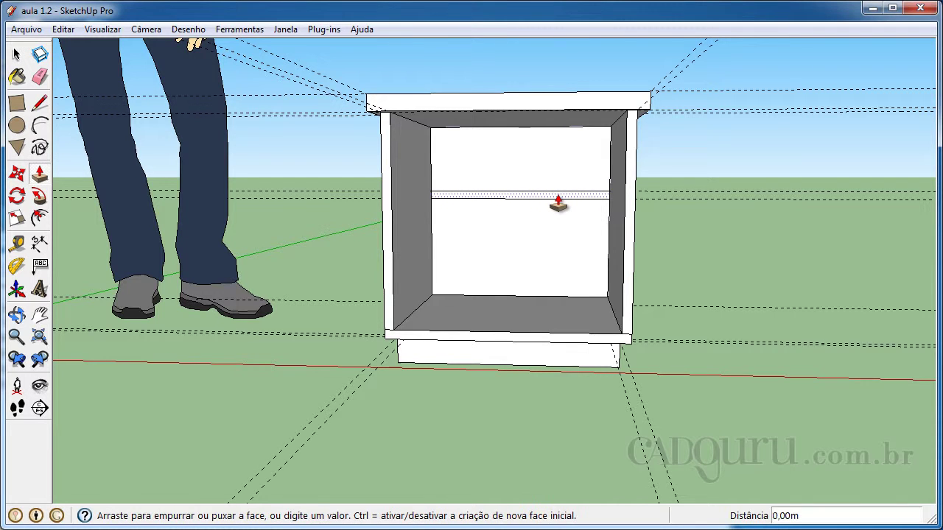
left_click_drag(602, 312, 626, 154)
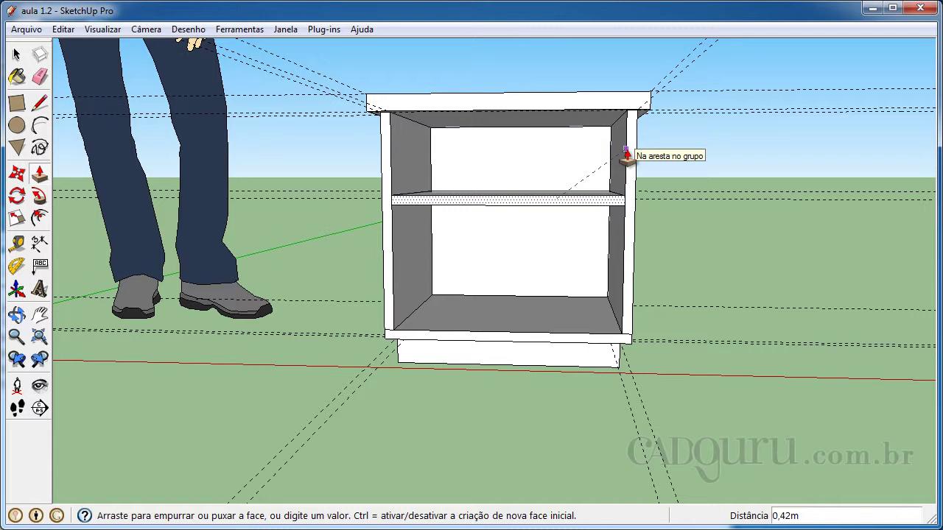
left_click(626, 155)
key("space")
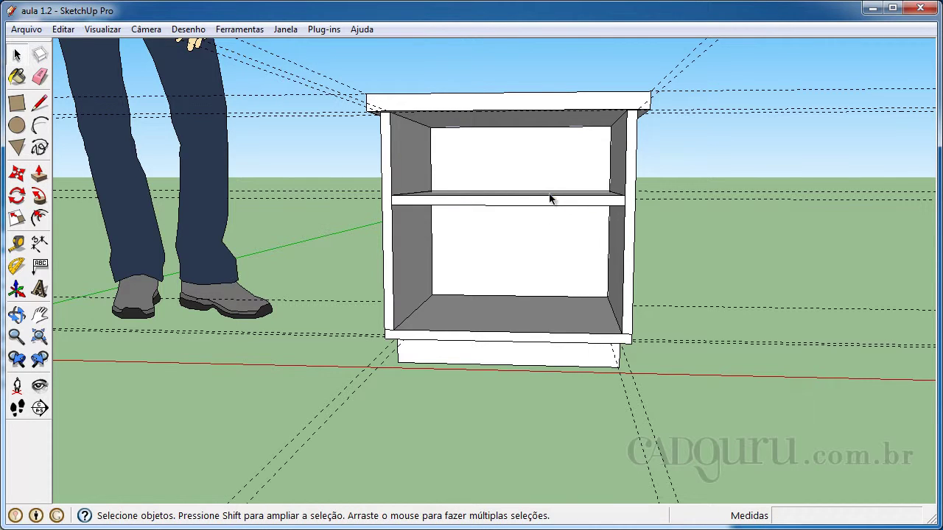
Make the whole shelf a group and clear the selection.
left_click(549, 197)
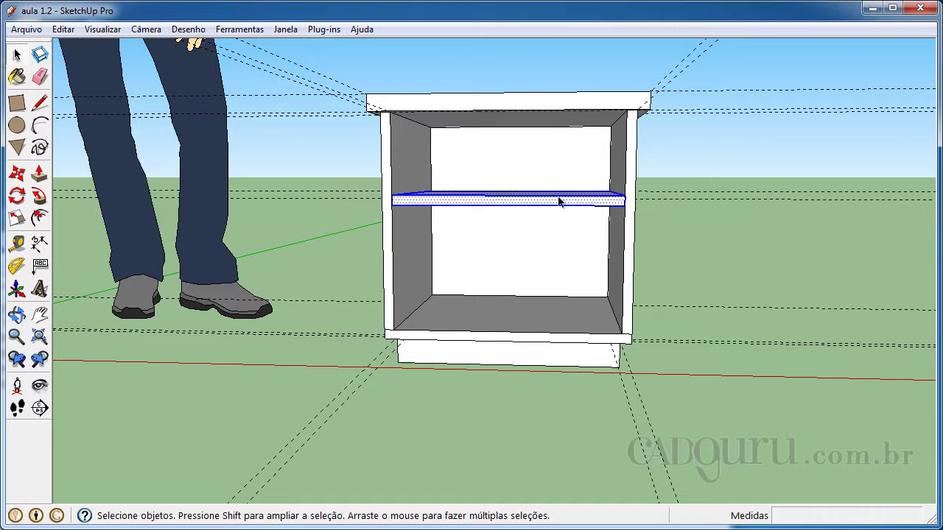
right_click(565, 197)
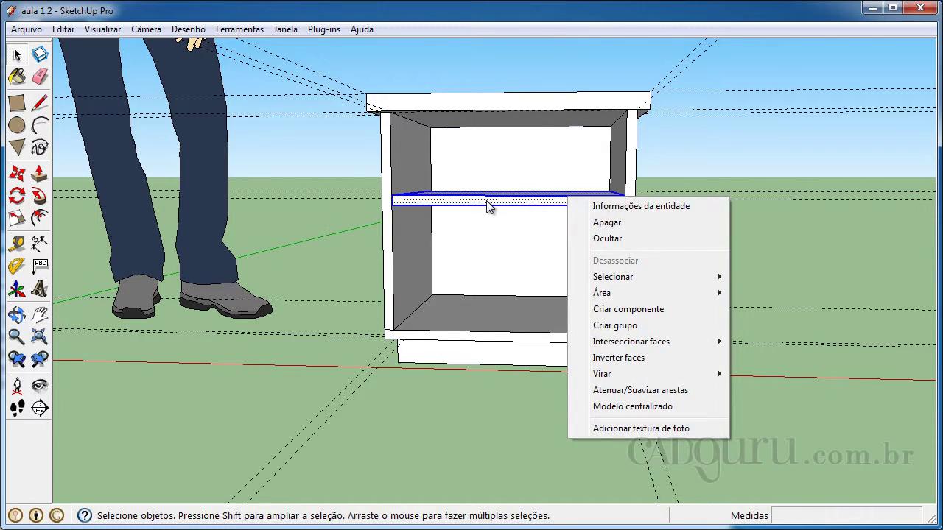
left_click(615, 325)
left_click(637, 243)
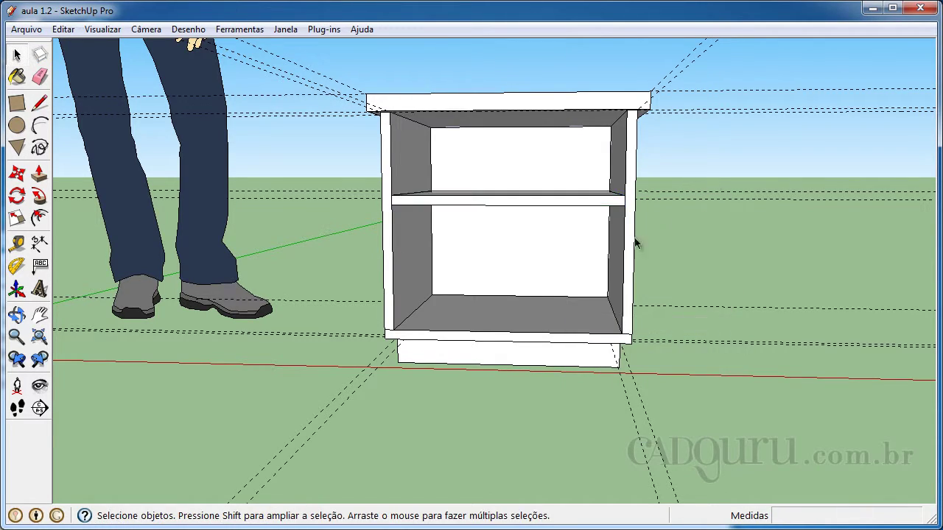
middle_click_drag(637, 243, 587, 339)
middle_click_drag(638, 288, 566, 308)
middle_click_drag(507, 188, 572, 263)
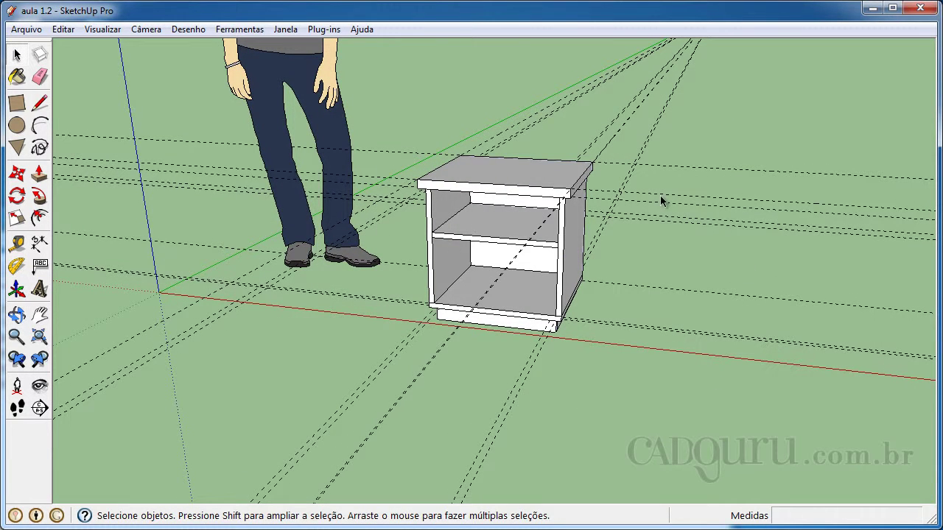
Delete all the guides from the model.
left_click(65, 29)
left_click(110, 163)
middle_click_drag(586, 398, 598, 294)
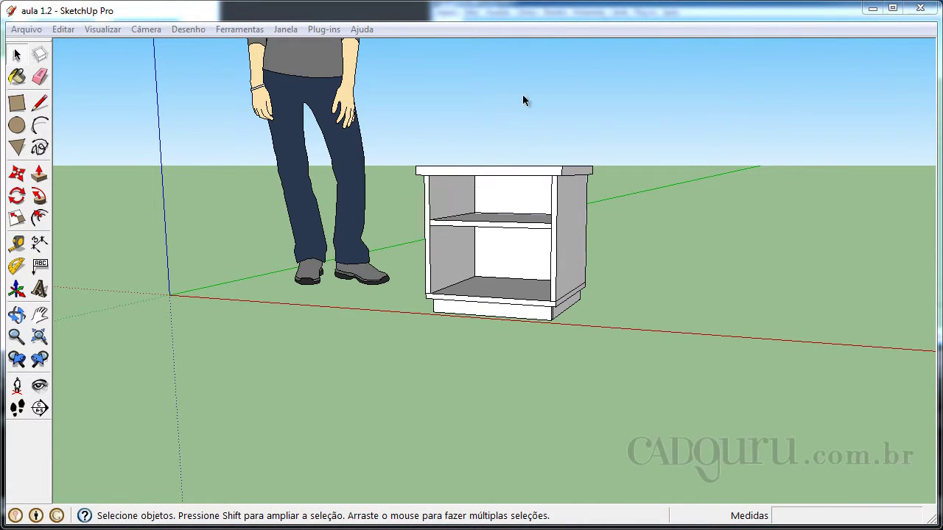
Add a guide on the underside of the top slab, parallel to its front edge and flush with the side panels' front.
scroll(467, 189, "up", 3)
middle_click_drag(467, 190, 429, 134)
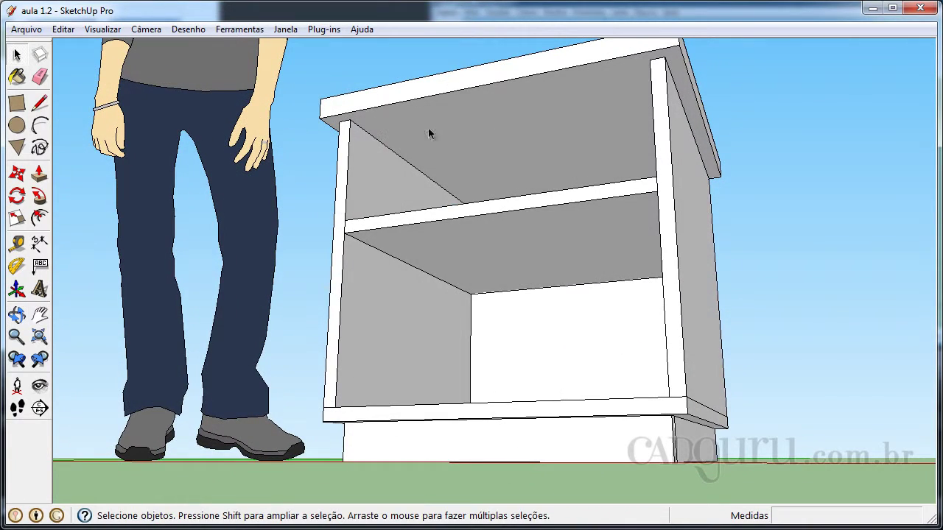
middle_click_drag(674, 82, 701, 158)
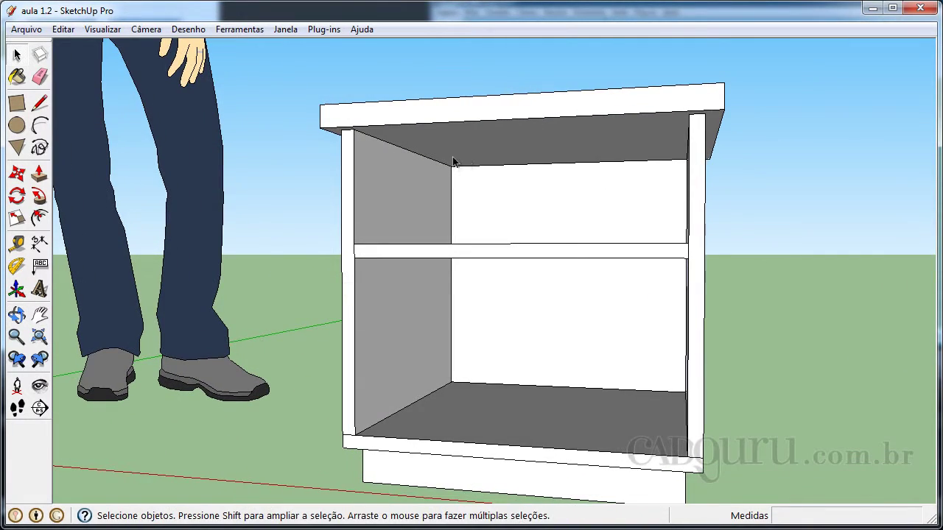
middle_click_drag(626, 152, 511, 112)
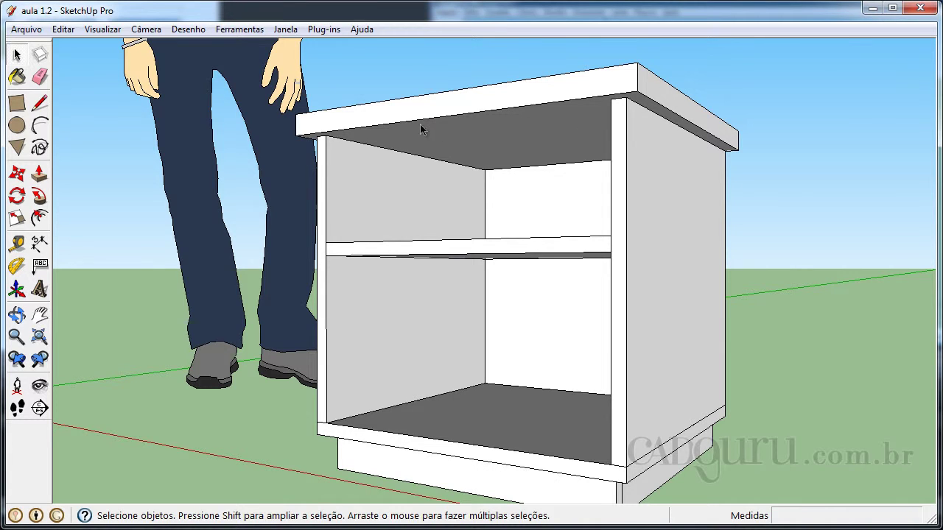
scroll(346, 147, "up", 3)
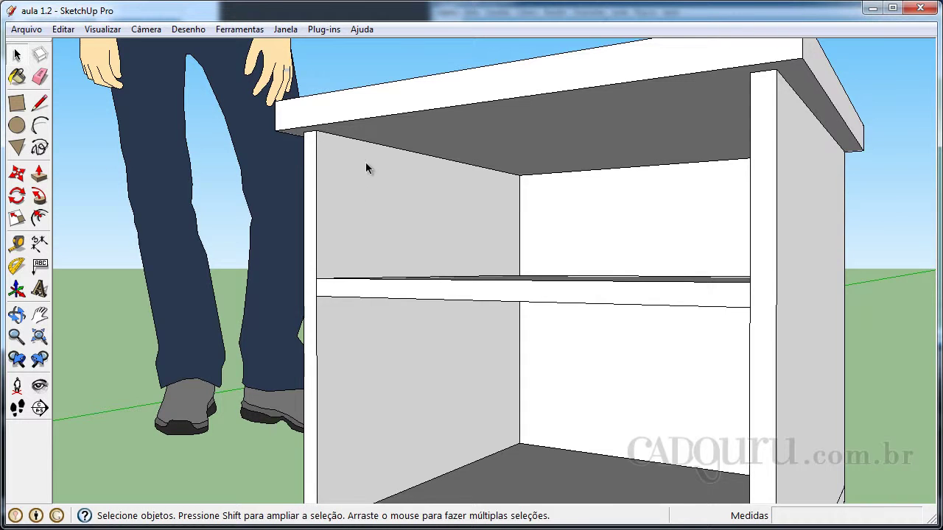
scroll(366, 169, "up", 1)
scroll(360, 172, "down", 2)
left_click(16, 243)
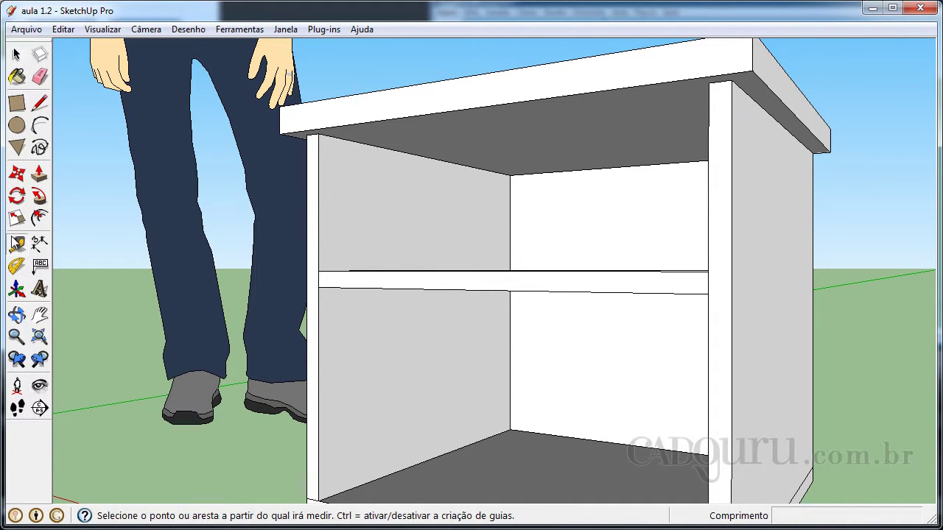
left_click(413, 114)
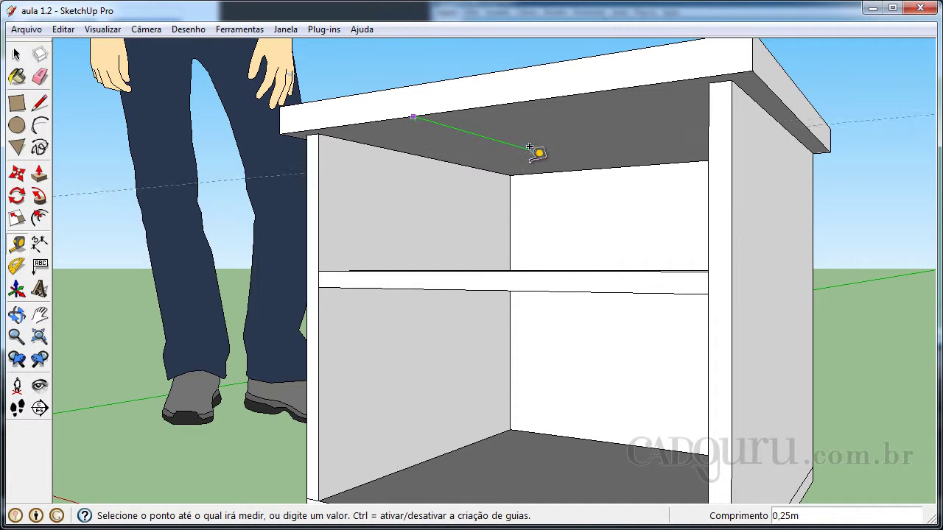
left_click(740, 87)
Add a second guide on the slab's underside, 0.05 m behind the first one.
middle_click_drag(680, 93, 532, 66)
scroll(414, 88, "up", 2)
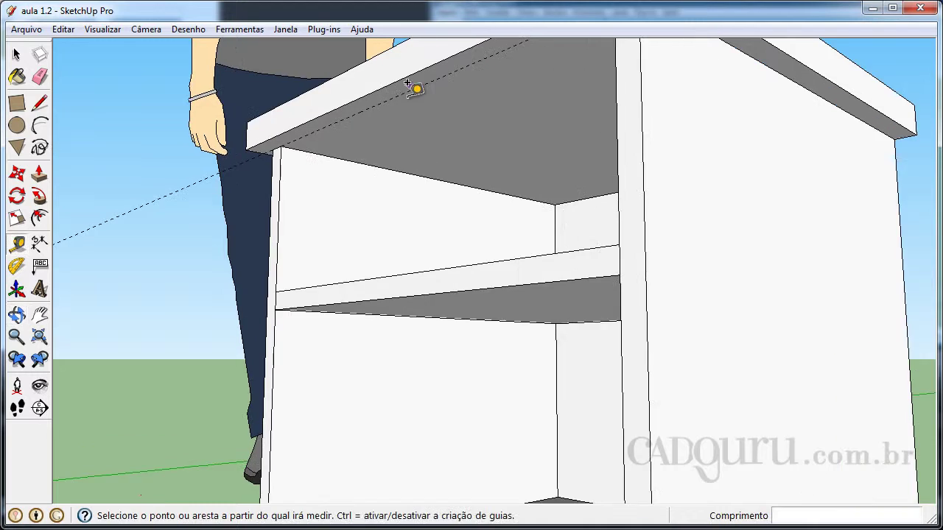
middle_click_drag(415, 89, 383, 95)
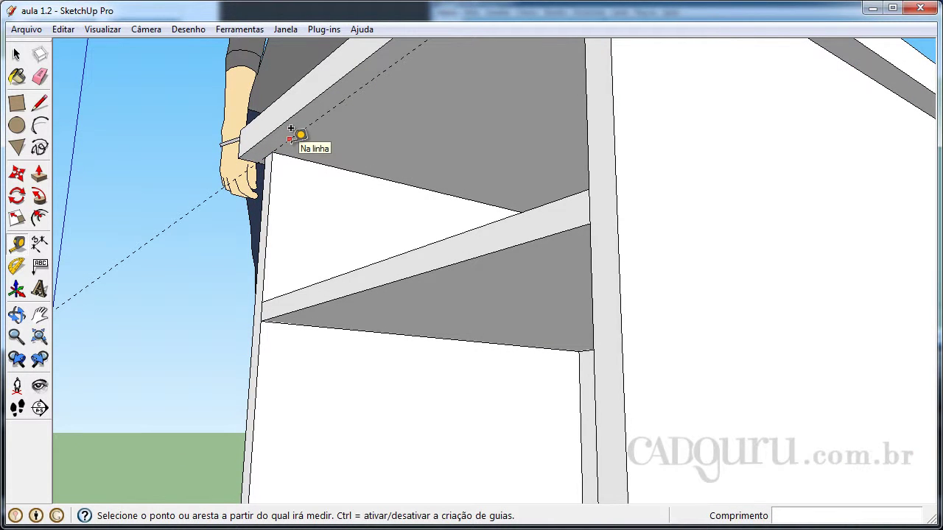
left_click(300, 132)
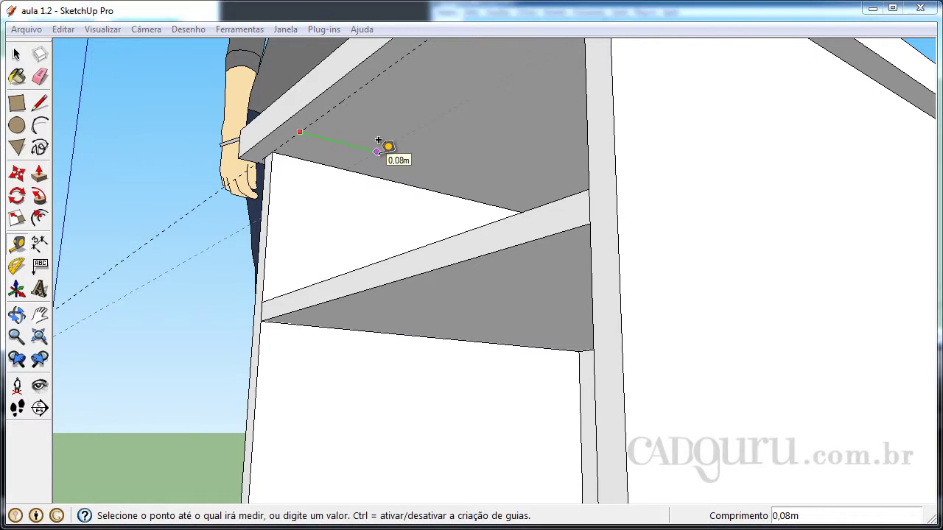
type(",")
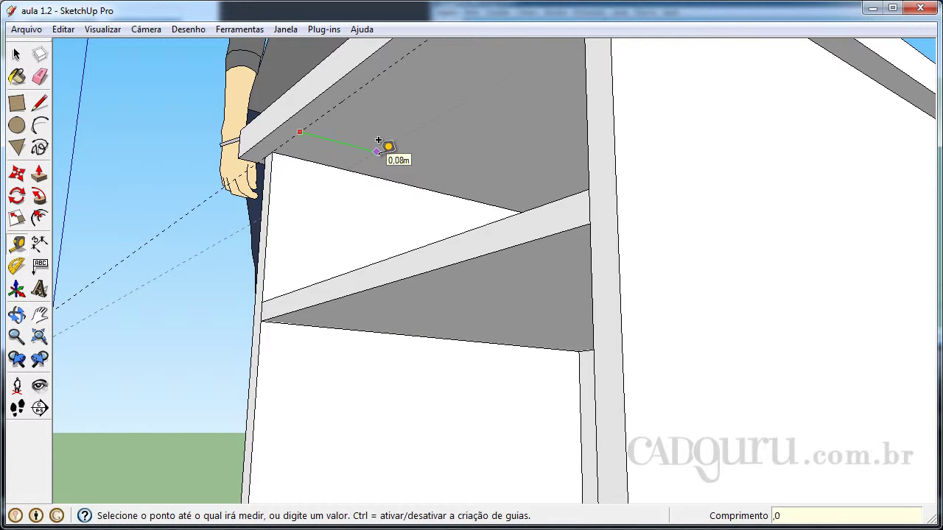
type("05")
key("Return")
Draw a 0.42 m by 0.05 m rectangle under the top slab, between the two guides and from one side panel to the other.
middle_click_drag(379, 141, 410, 177)
left_click(17, 104)
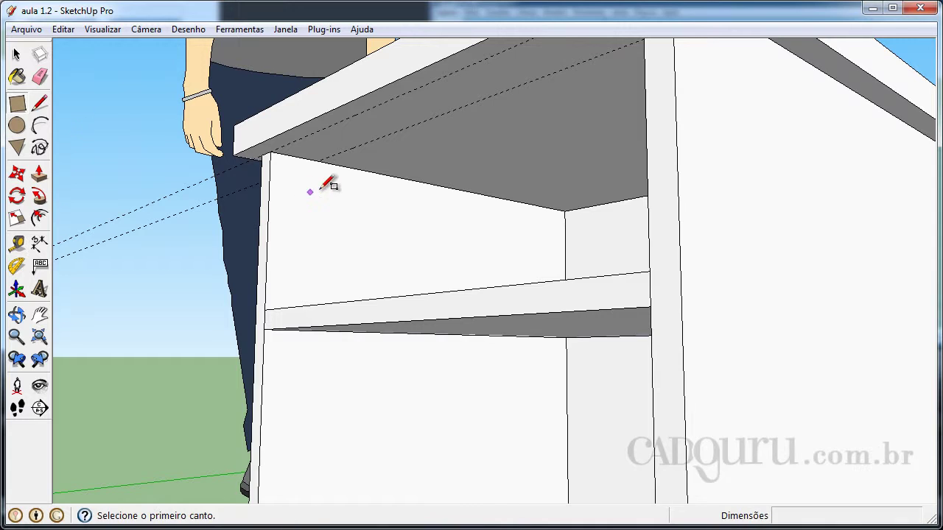
left_click(318, 160)
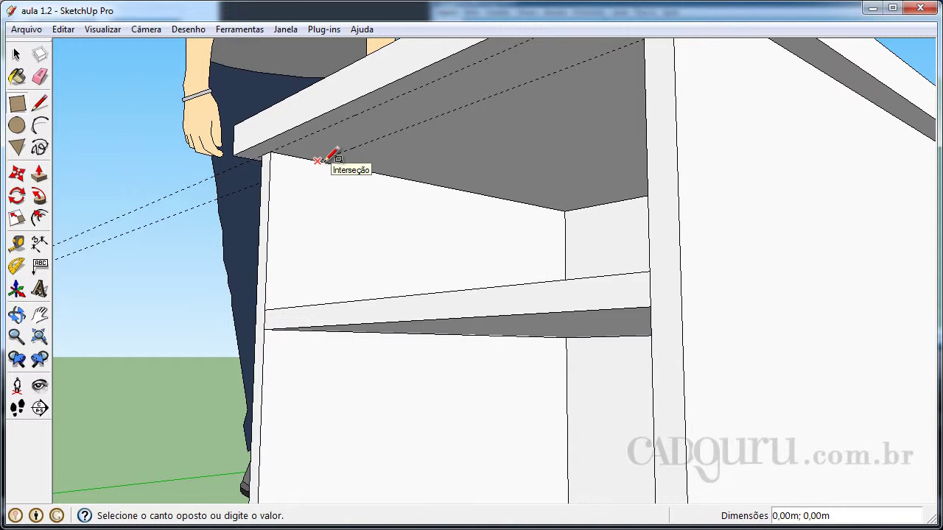
middle_click_drag(332, 158, 498, 235, "shift")
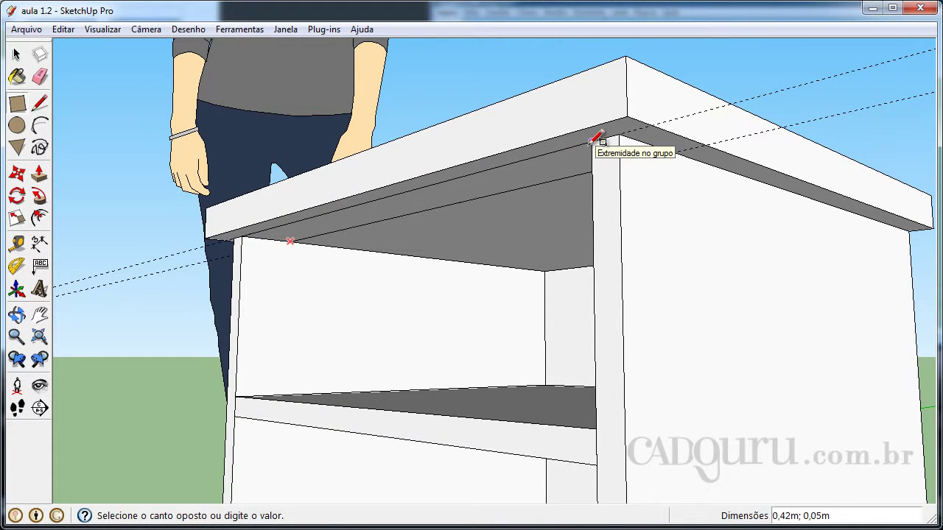
left_click(596, 138)
key("space")
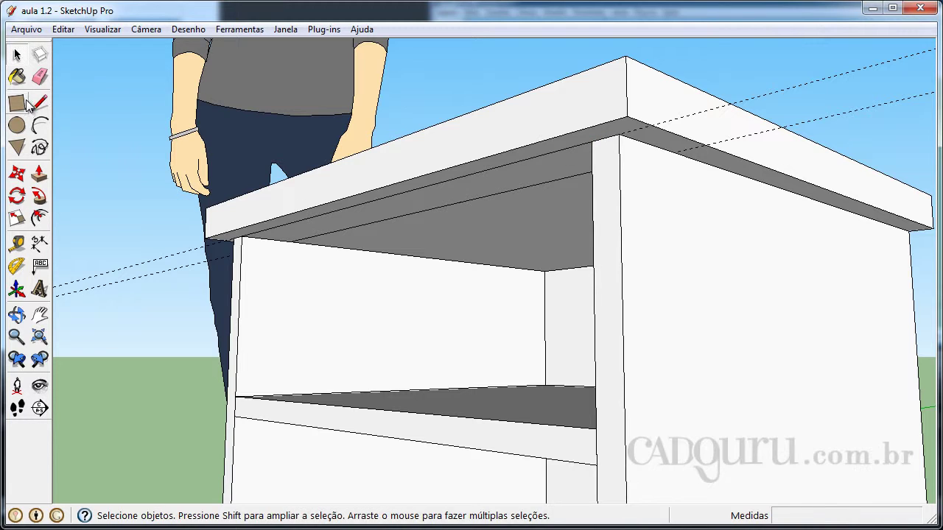
Push/Pull the rectangle under the top slab about 0.02 m downward to form a front rail.
left_click(40, 177)
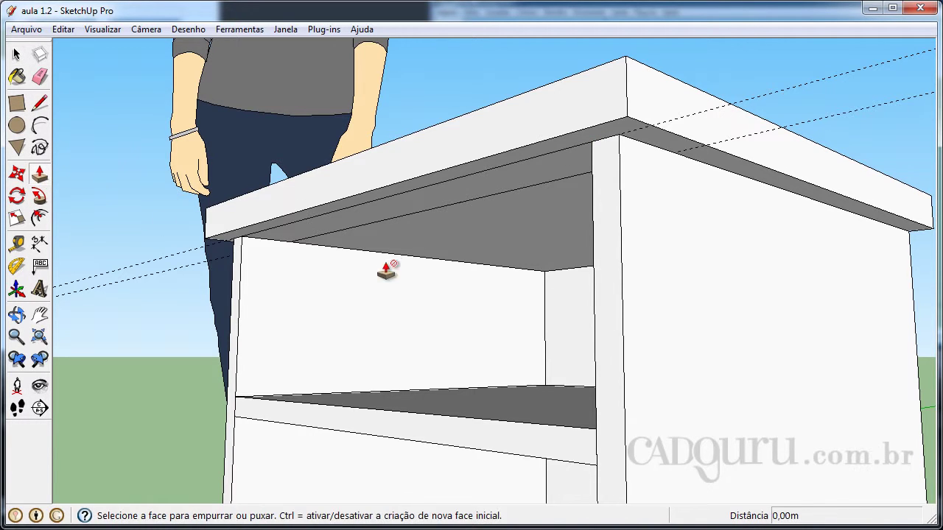
left_click(381, 226)
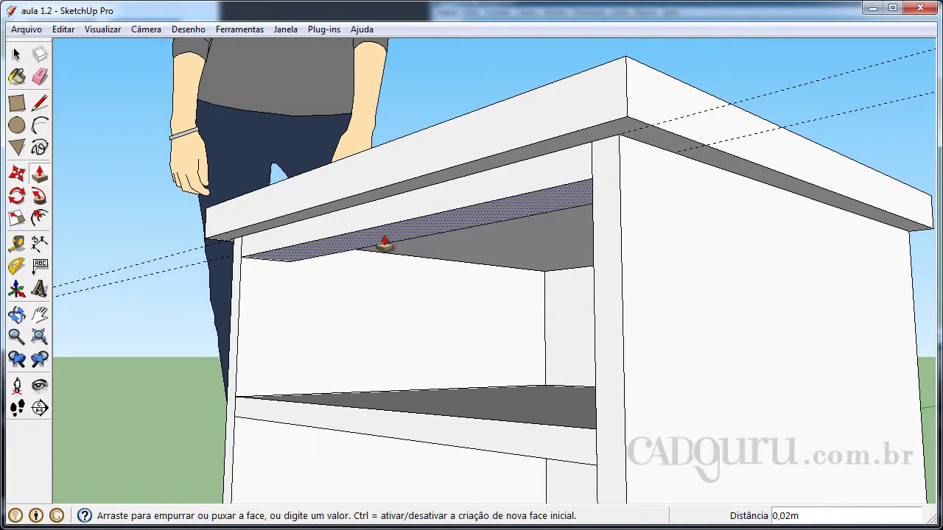
type(",0")
key("Return")
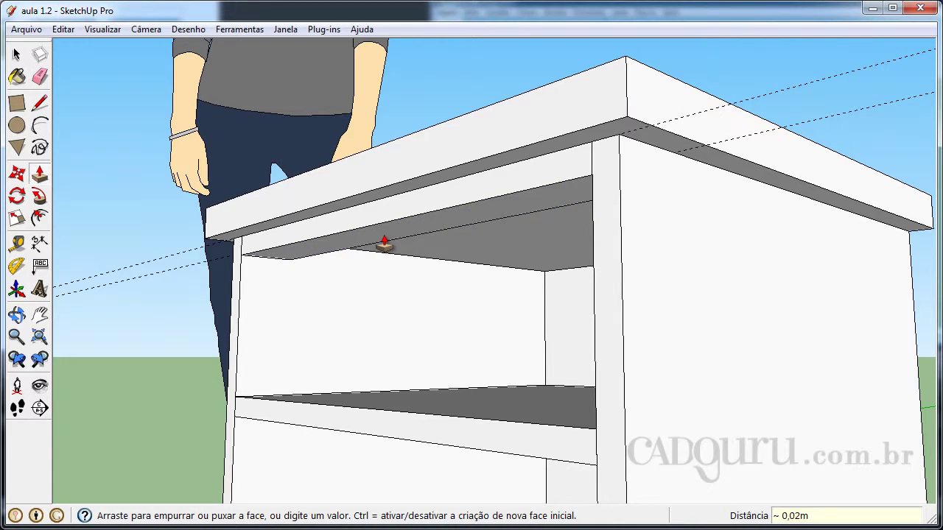
key("space")
Make the whole front rail under the top slab a group and clear the selection.
middle_click_drag(505, 200, 499, 221)
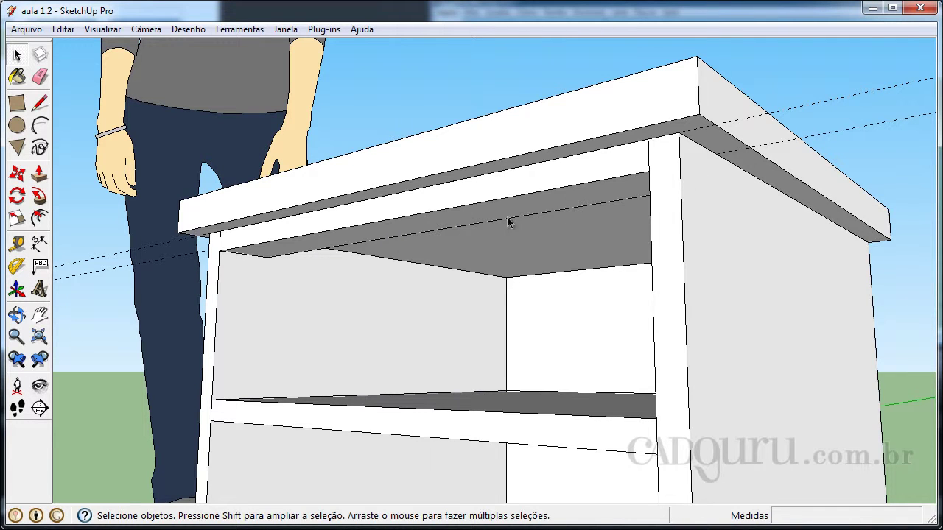
key("F2")
middle_click_drag(729, 259, 822, 243)
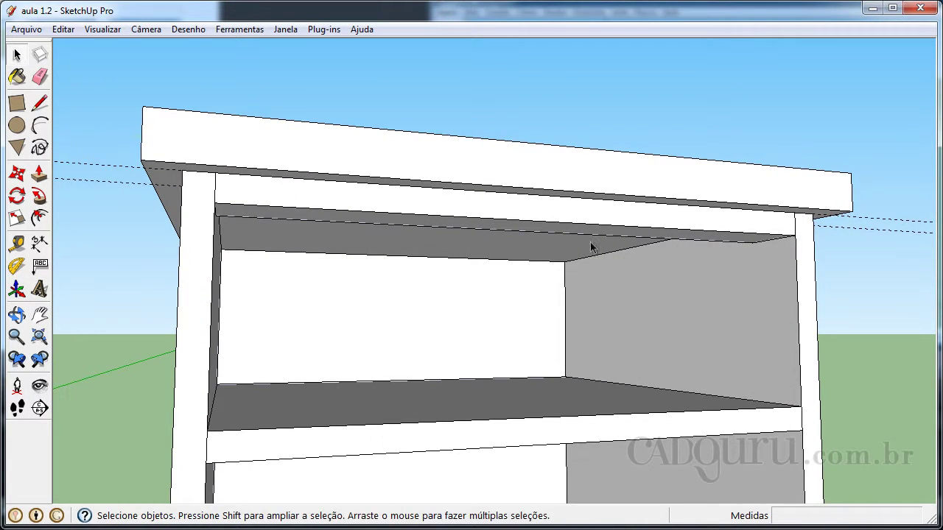
middle_click_drag(590, 242, 254, 223)
middle_click_drag(781, 410, 631, 257)
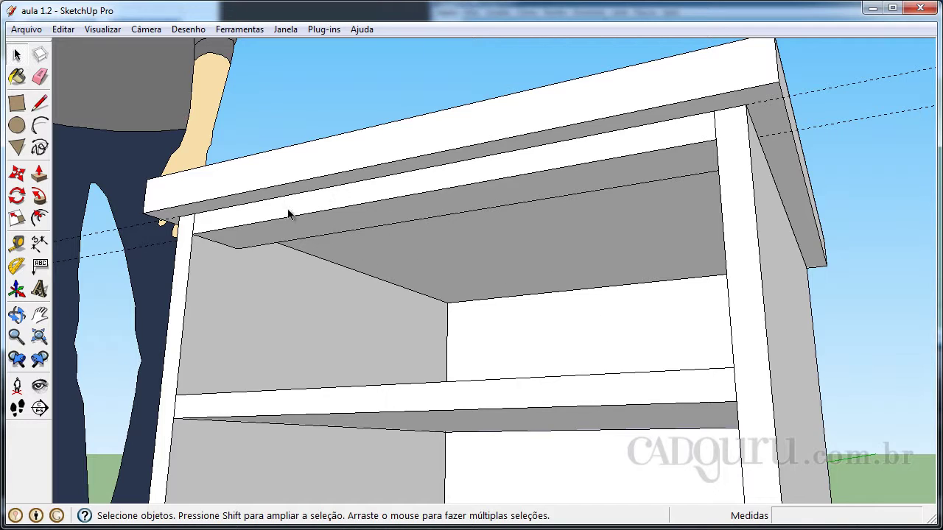
mouse_move(548, 226)
middle_mouse_down()
mouse_move(658, 275)
mouse_move(464, 274)
mouse_move(431, 229)
middle_mouse_up()
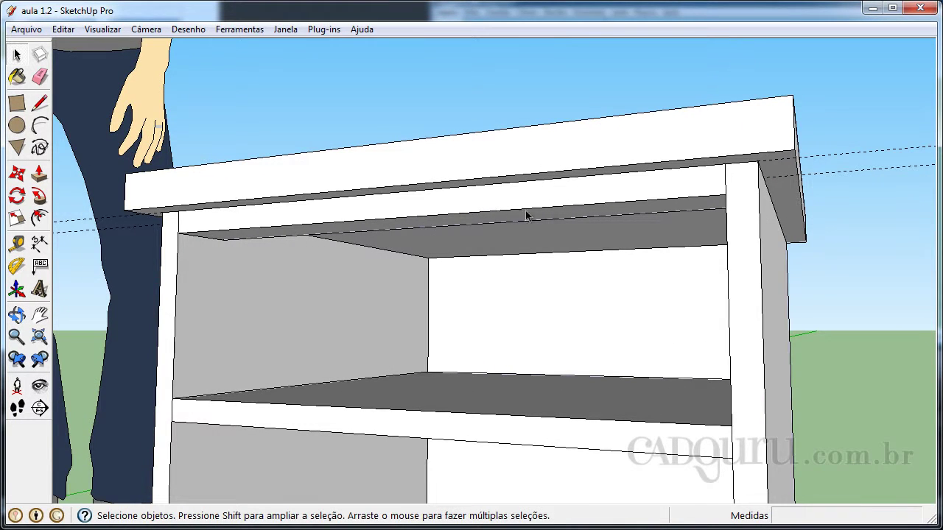
middle_click_drag(611, 245, 600, 245)
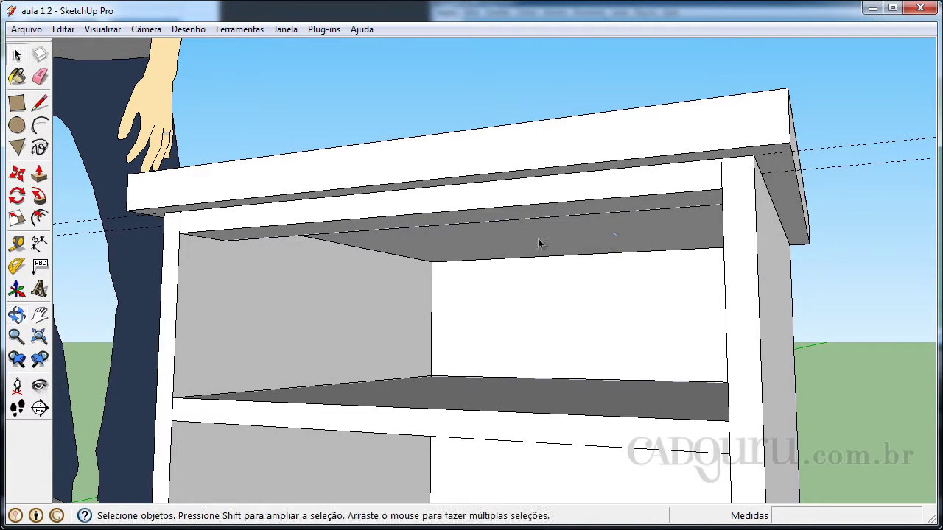
left_click(497, 195)
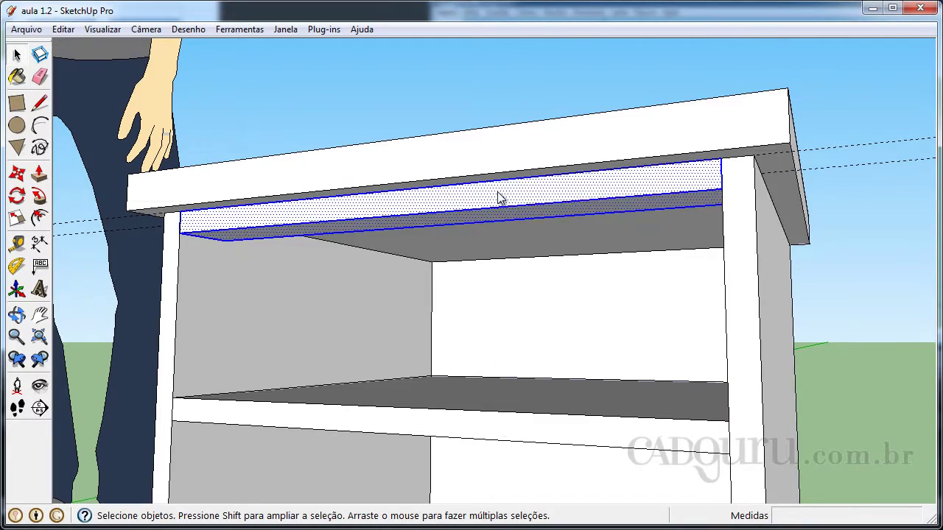
right_click(497, 195)
left_click(569, 322)
middle_click_drag(569, 320, 600, 288)
scroll(568, 349, "down", 6)
scroll(635, 251, "down", 2)
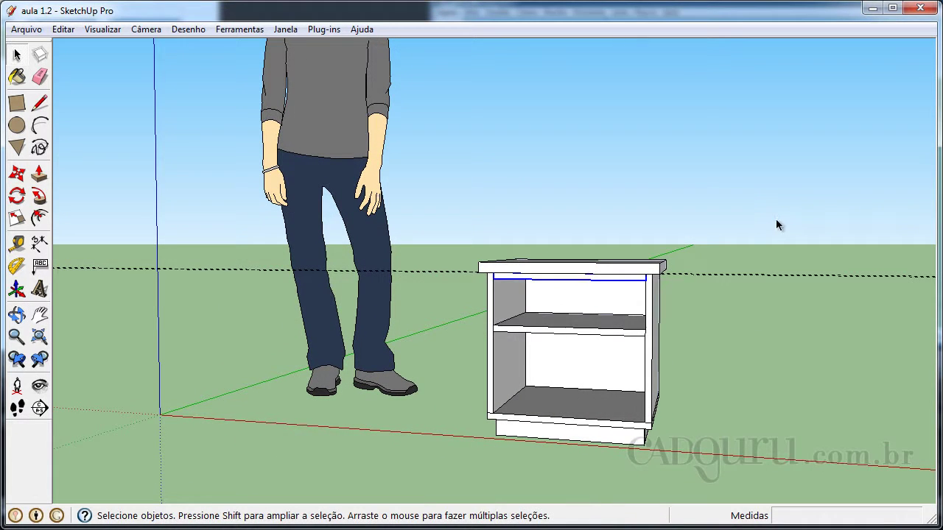
left_click(689, 237)
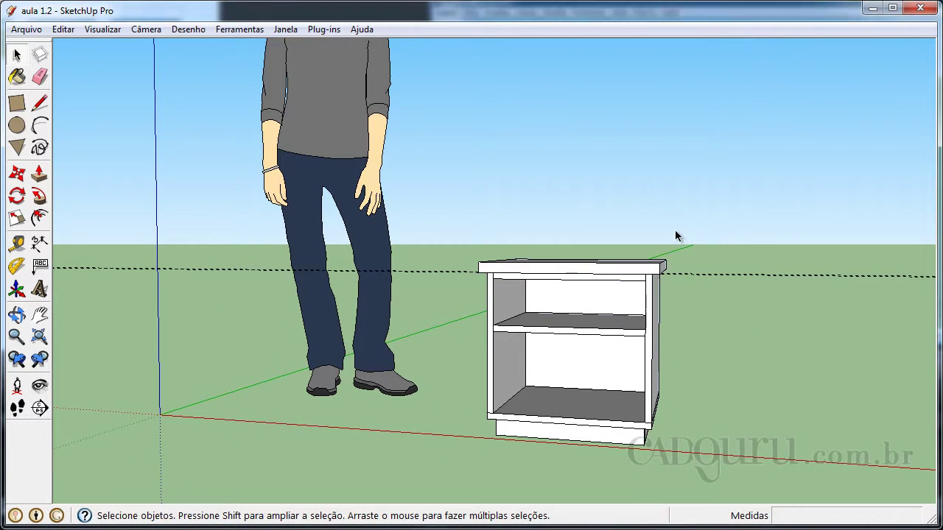